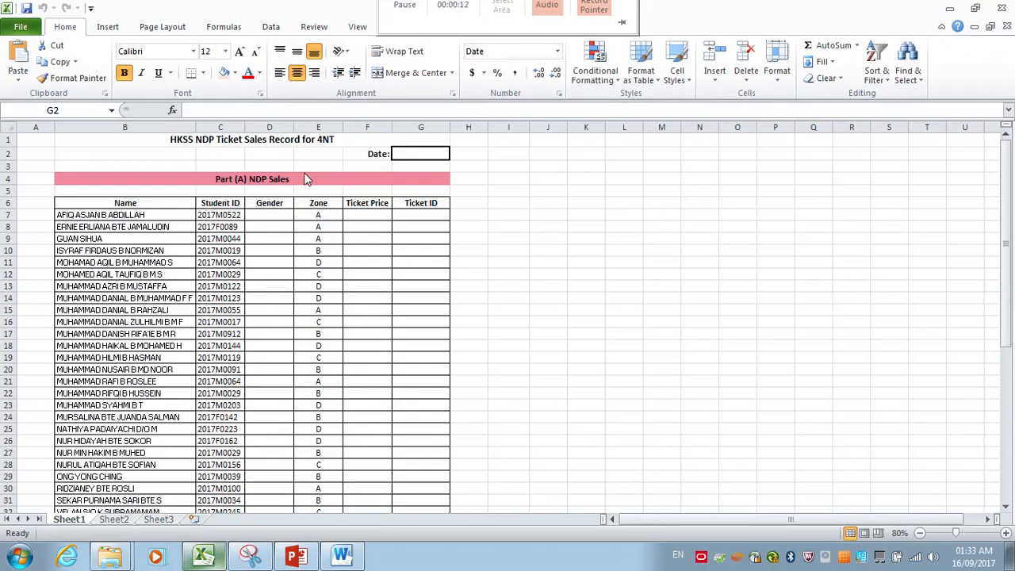
Set the worksheet zoom to 90%
left_click(957, 535)
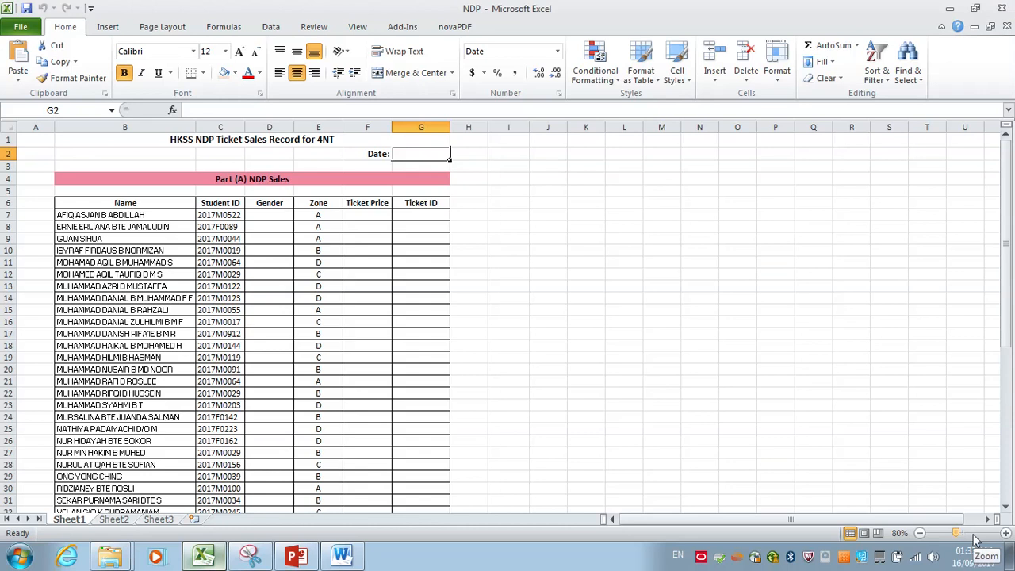
left_click(1006, 535)
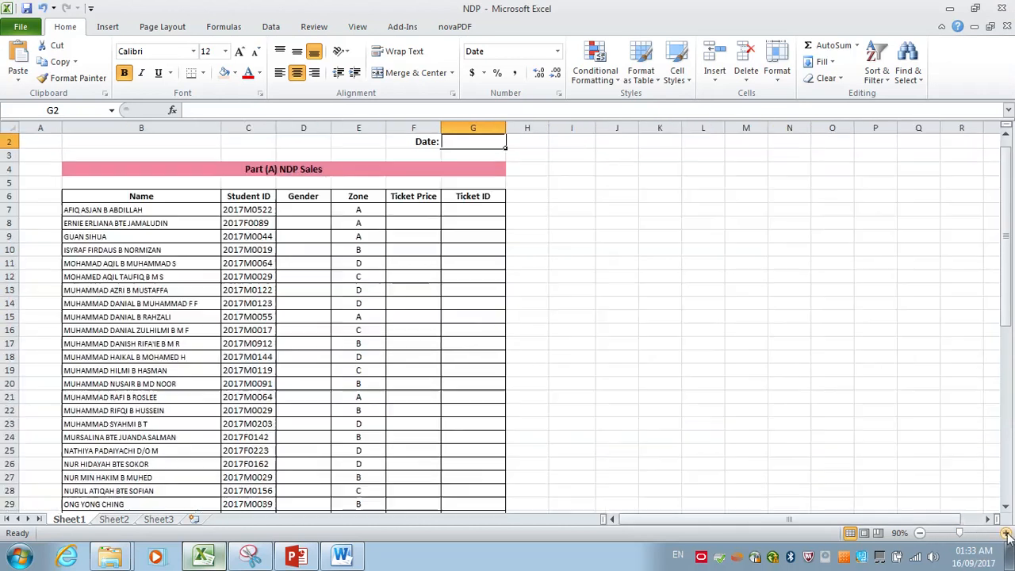
left_click(1006, 534)
left_click(1006, 534)
left_click(1006, 535)
left_click(922, 537)
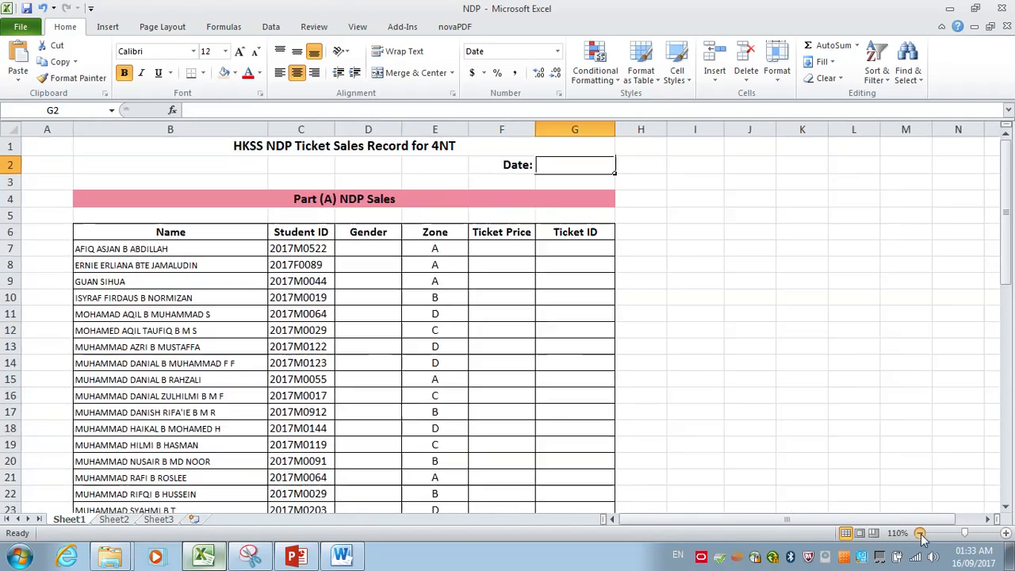
left_click(922, 537)
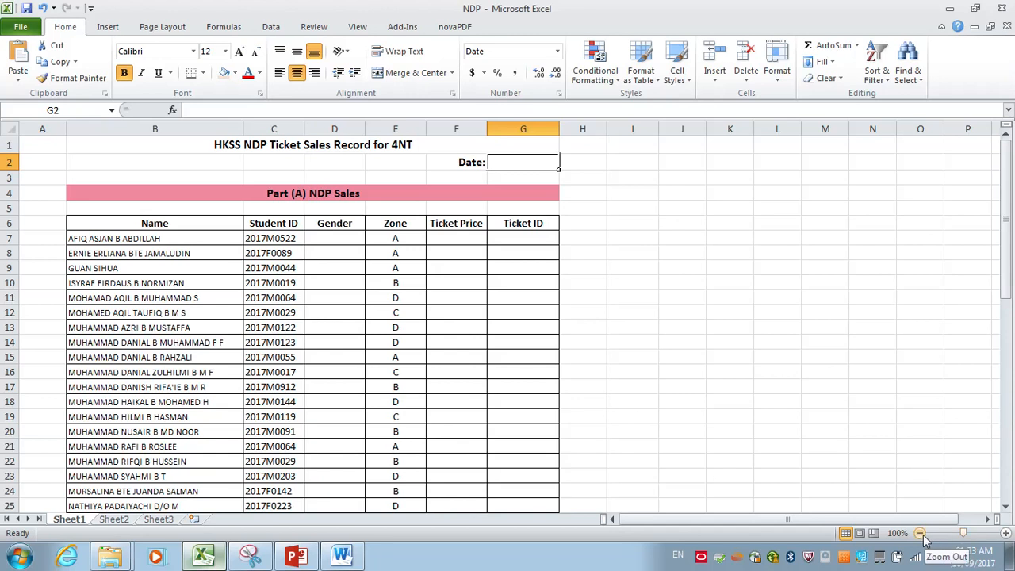
left_click(922, 537)
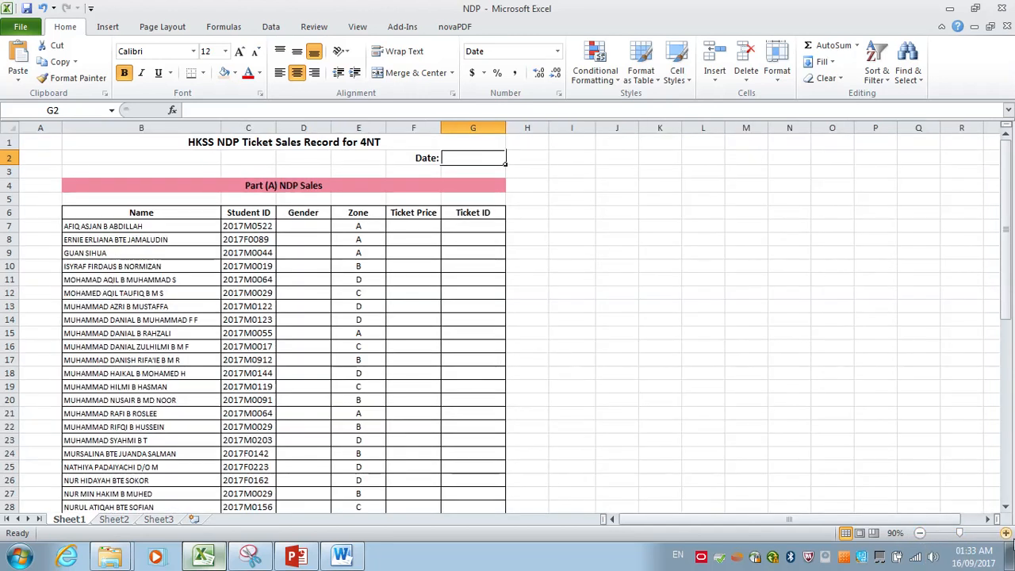
left_click(619, 350)
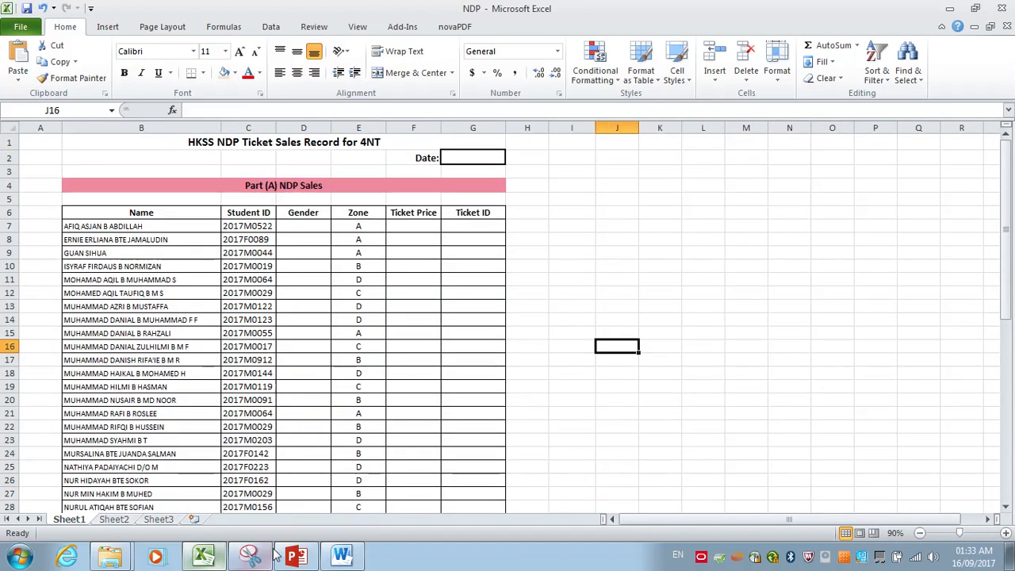
Switch to the Word question paper and highlight the NDP_2017 file name format in question 1 in orange
left_click(342, 555)
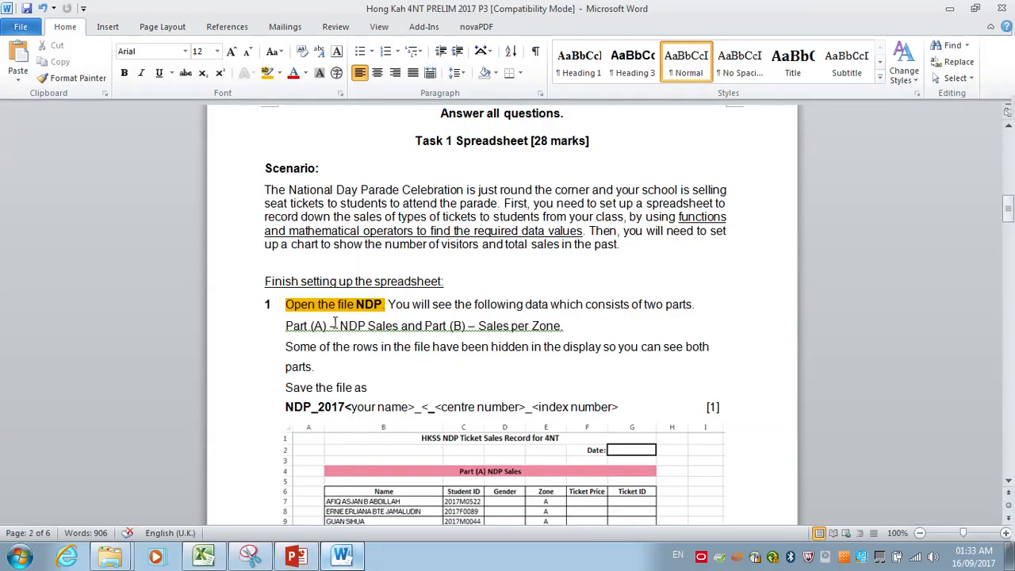
left_click_drag(286, 407, 614, 409)
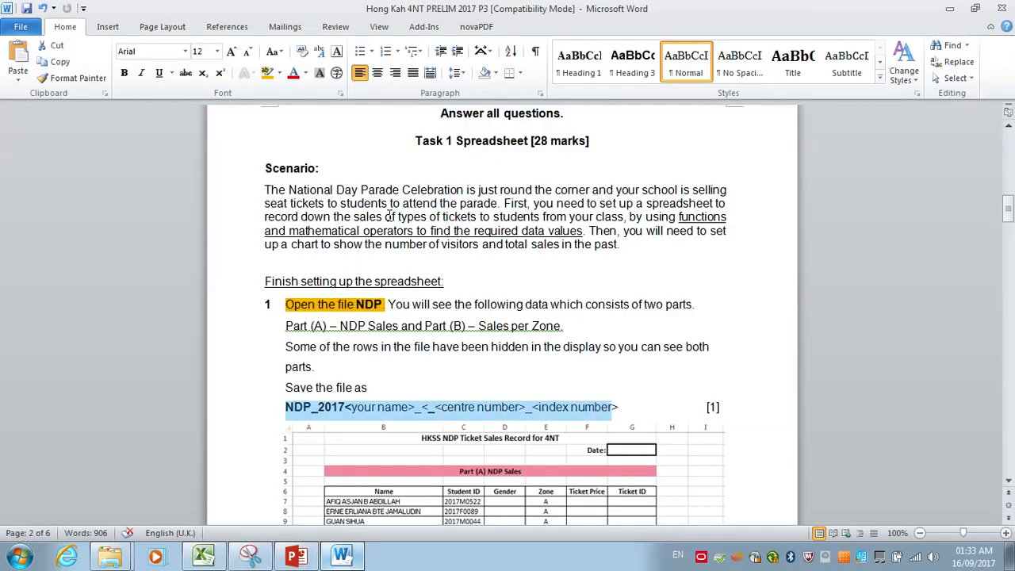
left_click(268, 73)
left_click(602, 451)
Review the hidden-rows note and sample sheet in question 1, and compare them with Parts A and B of the Excel worksheet
scroll(595, 440, "down", 5)
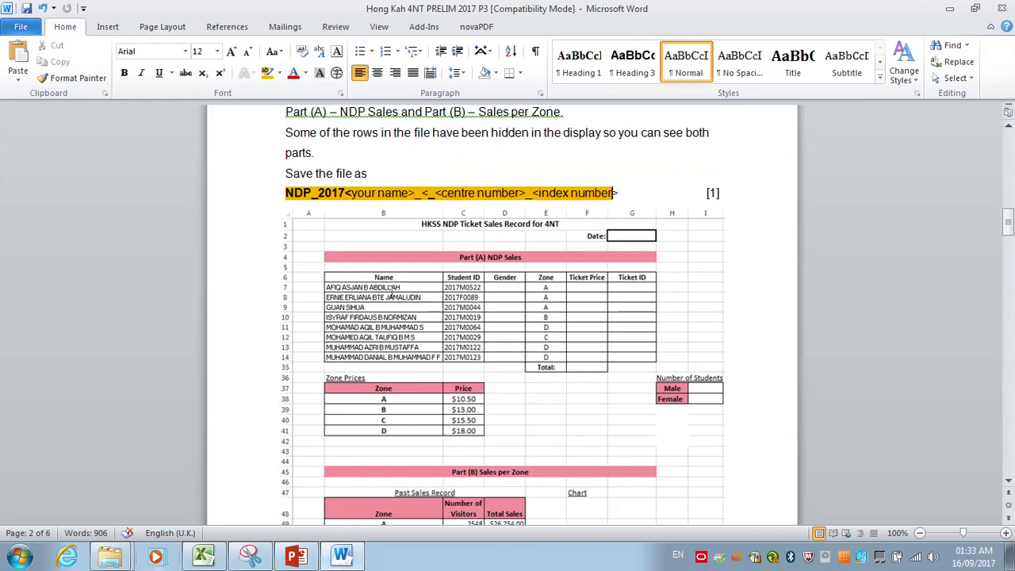
left_click_drag(484, 133, 530, 134)
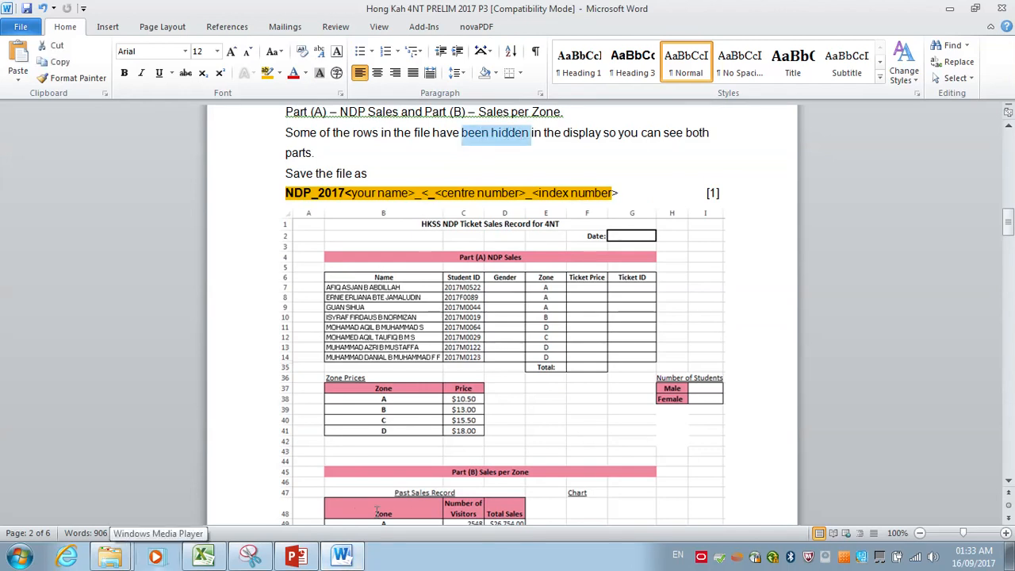
left_click(204, 555)
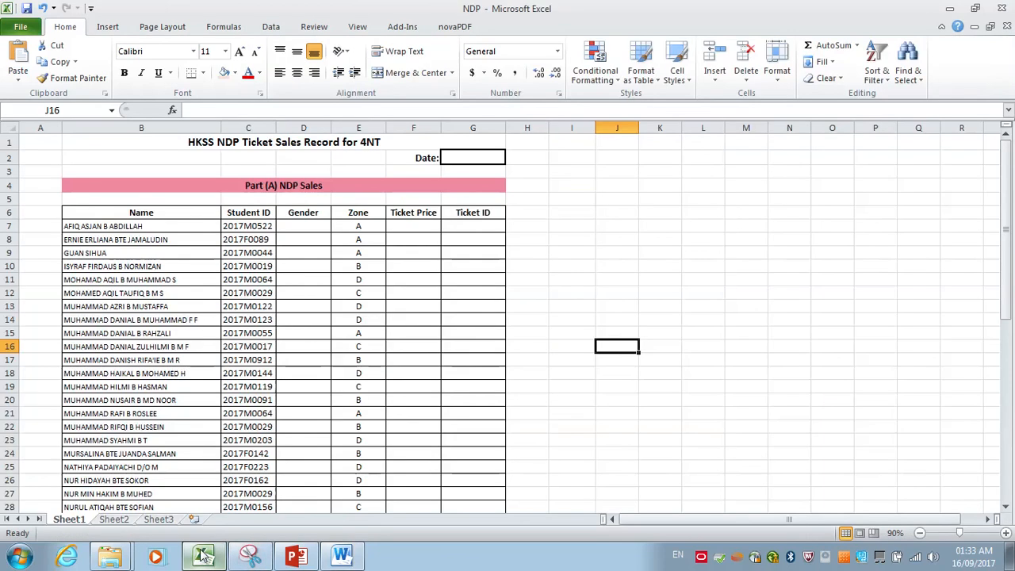
scroll(306, 301, "down", 9)
scroll(319, 357, "down", 2)
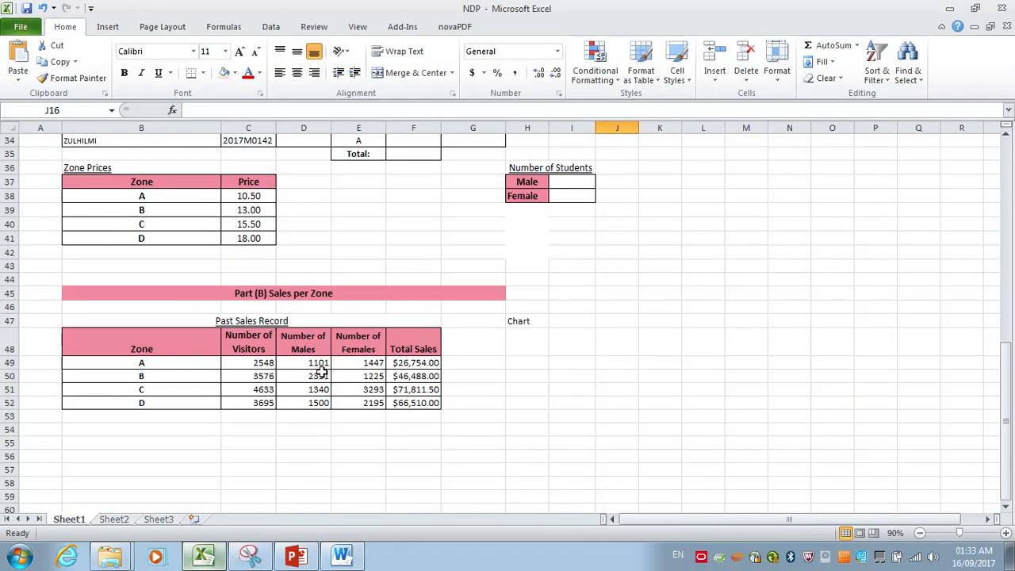
scroll(325, 370, "up", 11)
scroll(295, 333, "down", 4)
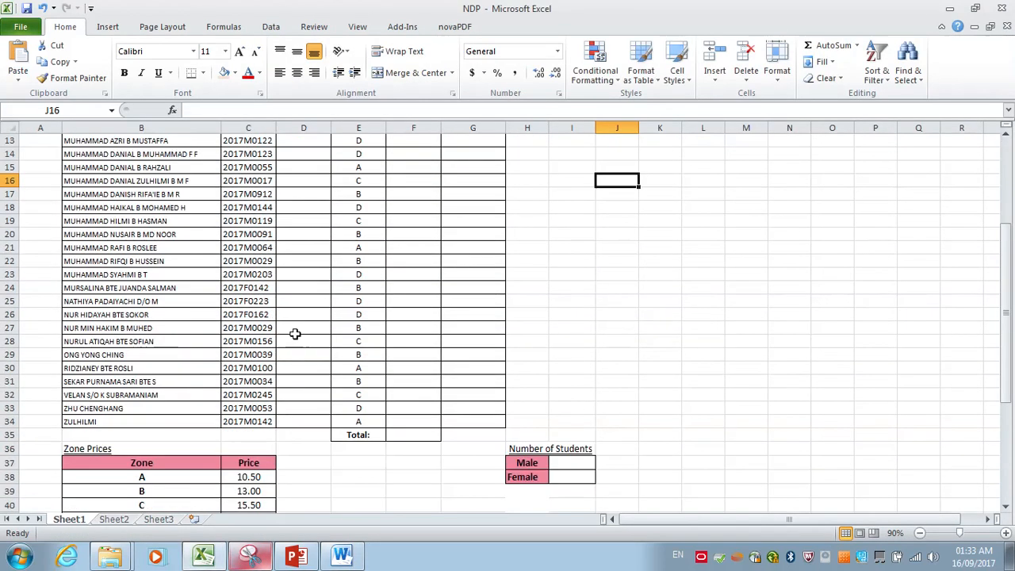
In question 2 of the Word question paper, highlight "G2" and "today's date" in orange
left_click(341, 556)
scroll(490, 291, "down", 10)
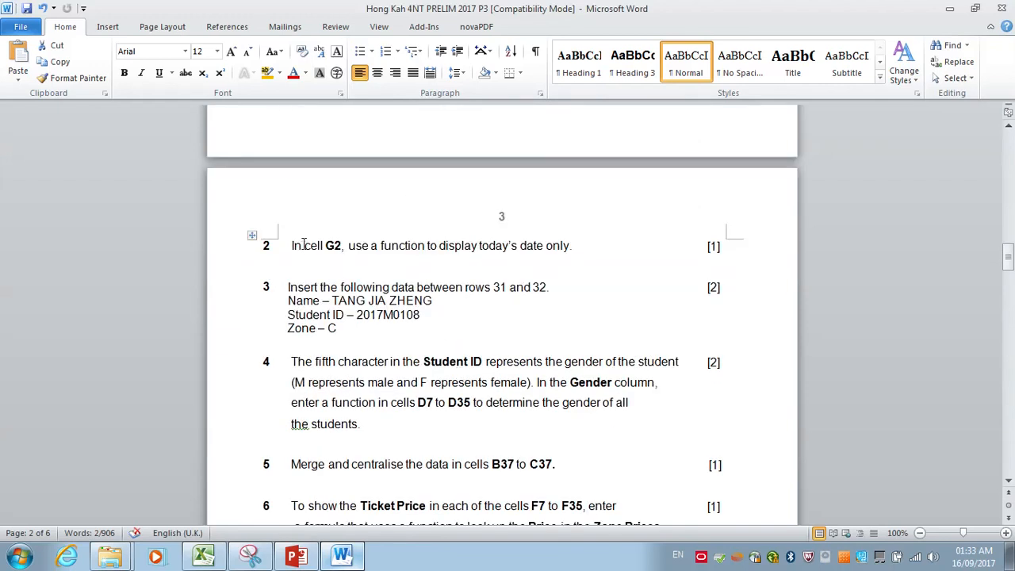
left_click_drag(333, 249, 343, 248)
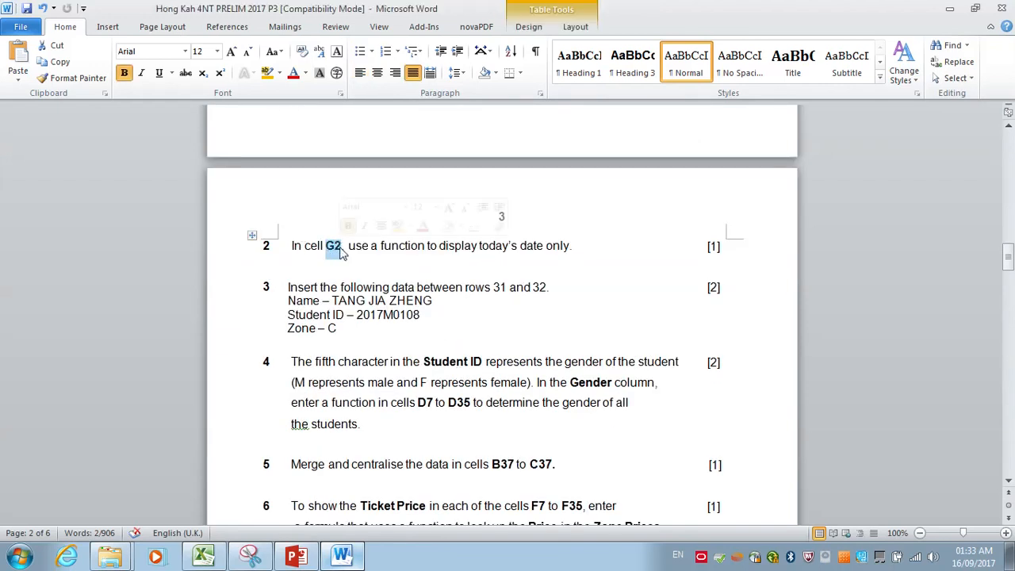
left_click(267, 72)
left_click(429, 246)
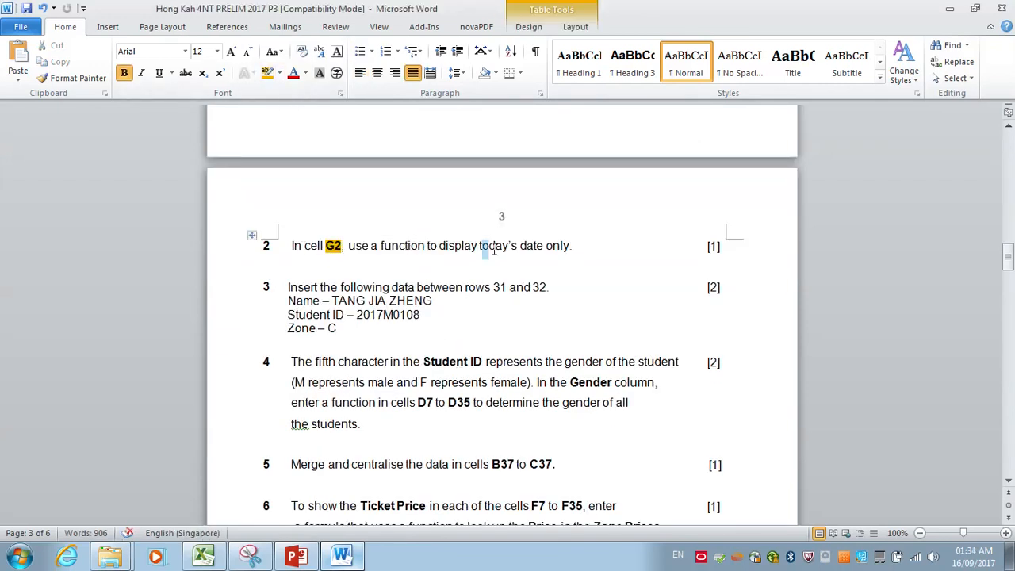
left_click_drag(494, 249, 546, 247)
left_click(267, 72)
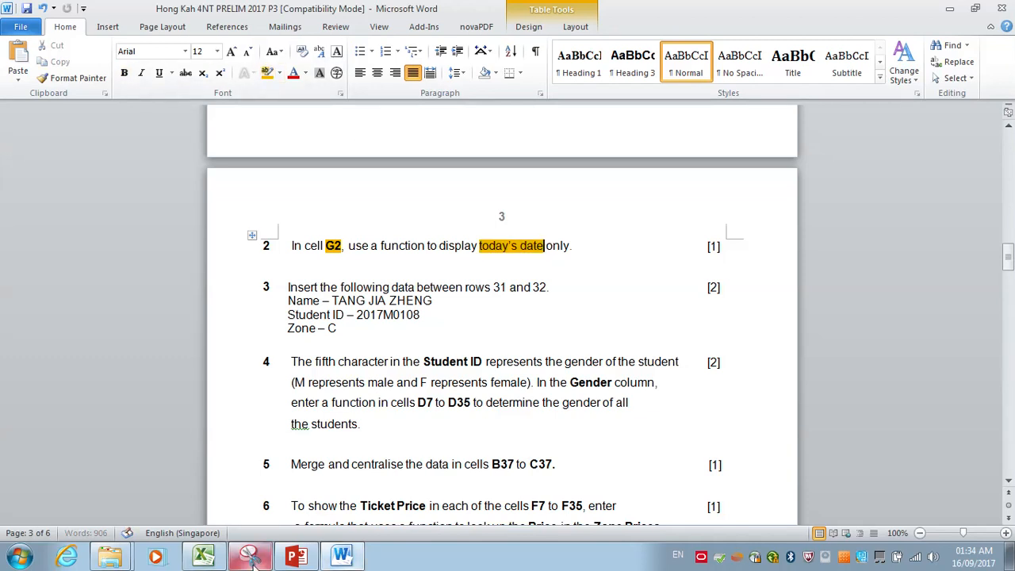
Switch to the NDP workbook in Excel and enter the formula =today() in cell G2
left_click(215, 560)
scroll(294, 373, "up", 4)
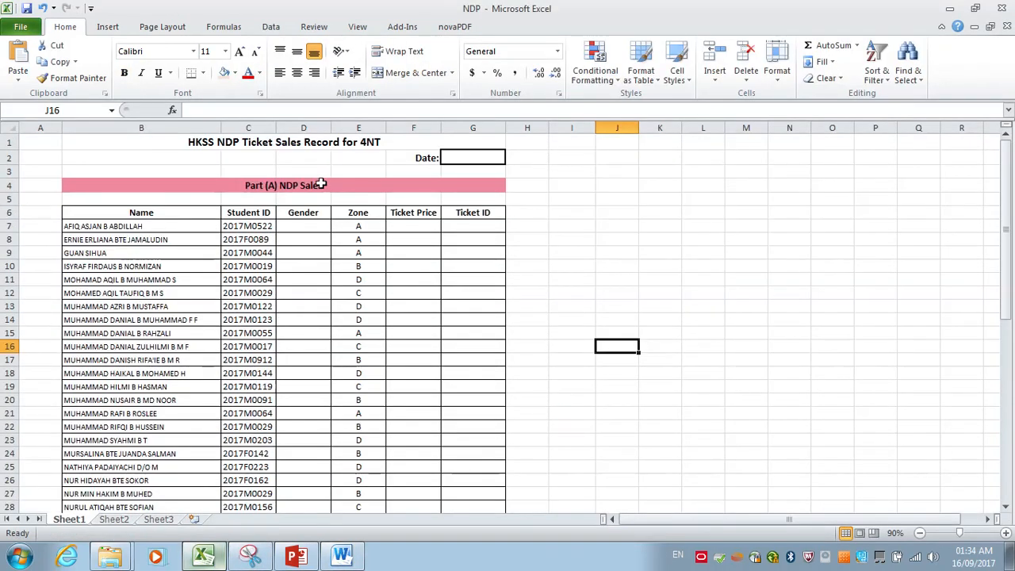
left_click(474, 158)
type("=")
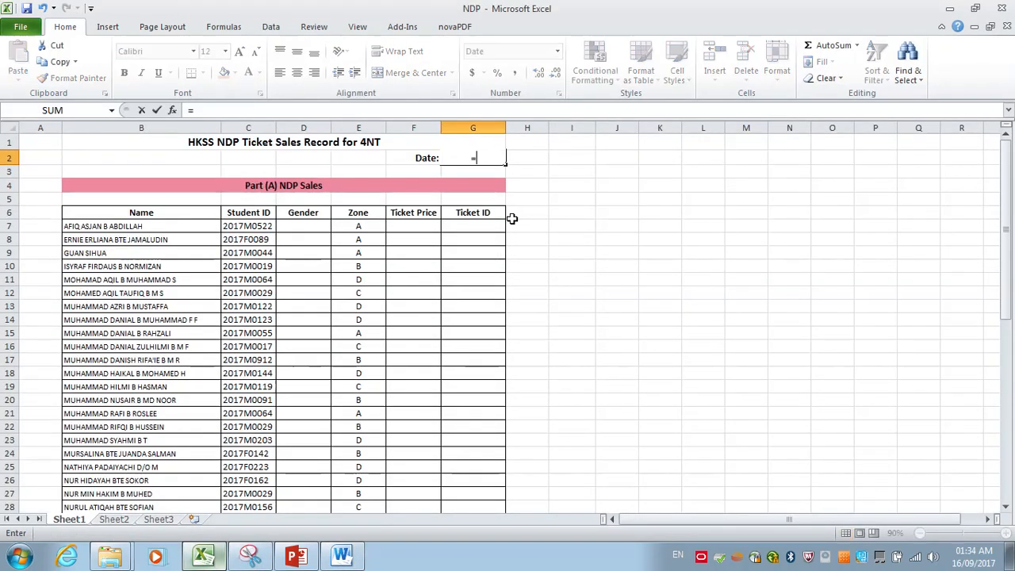
type("today")
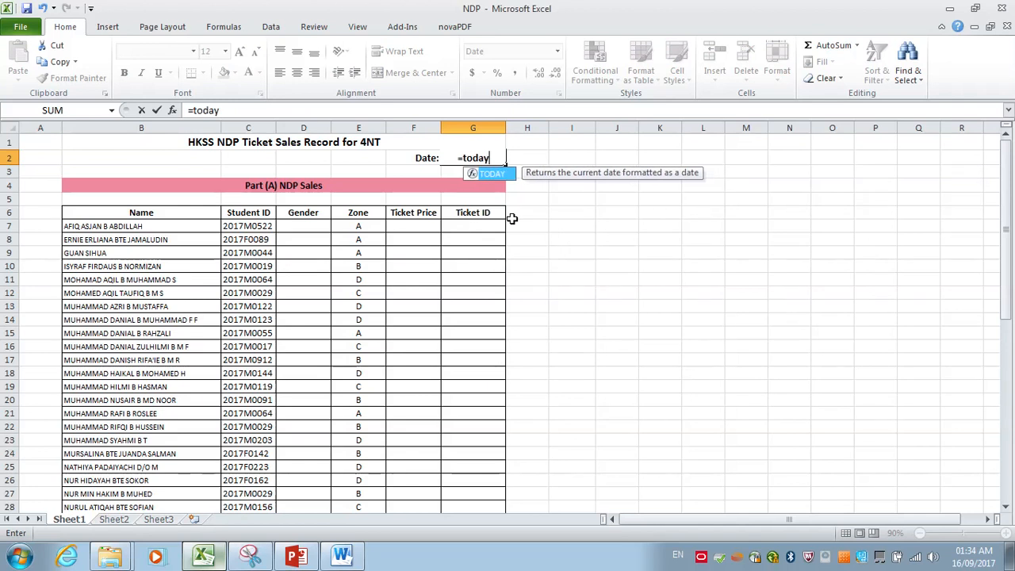
type("()")
key("Return")
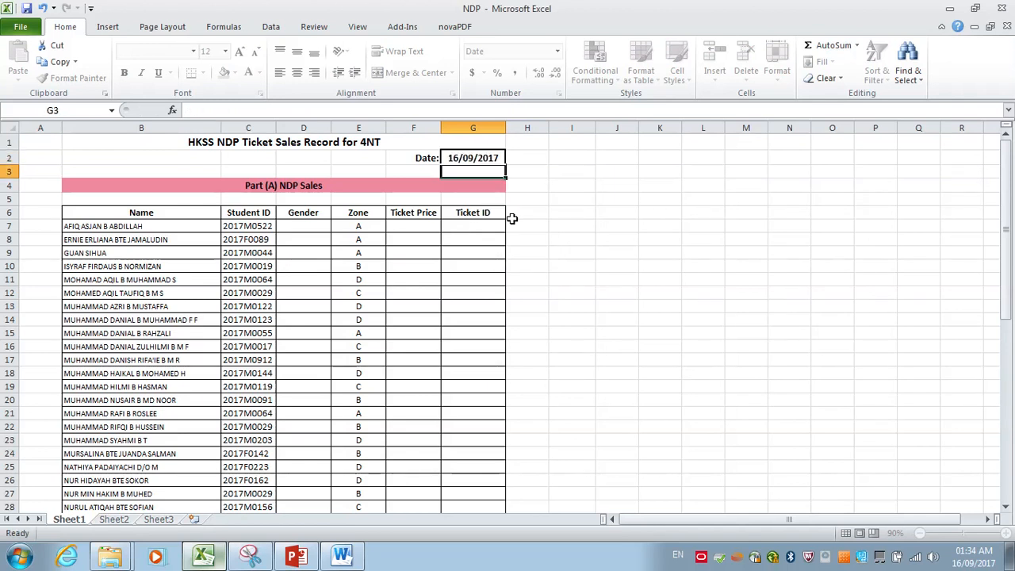
In question 3 of the Word question paper, highlight the word "Insert" and the phrase "between rows 31 and 32" in orange
left_click(342, 556)
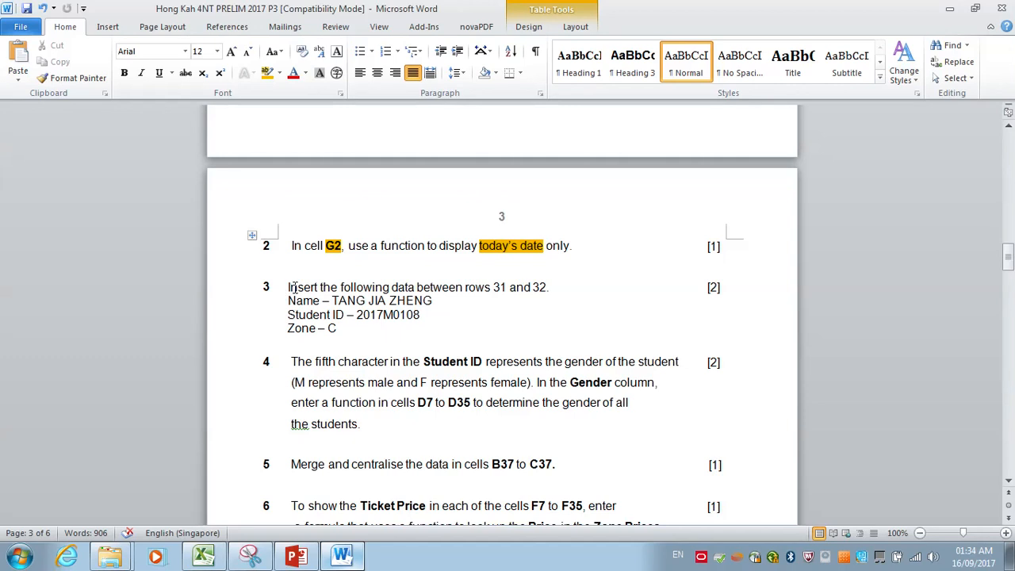
left_click_drag(312, 291, 319, 289)
left_click(267, 72)
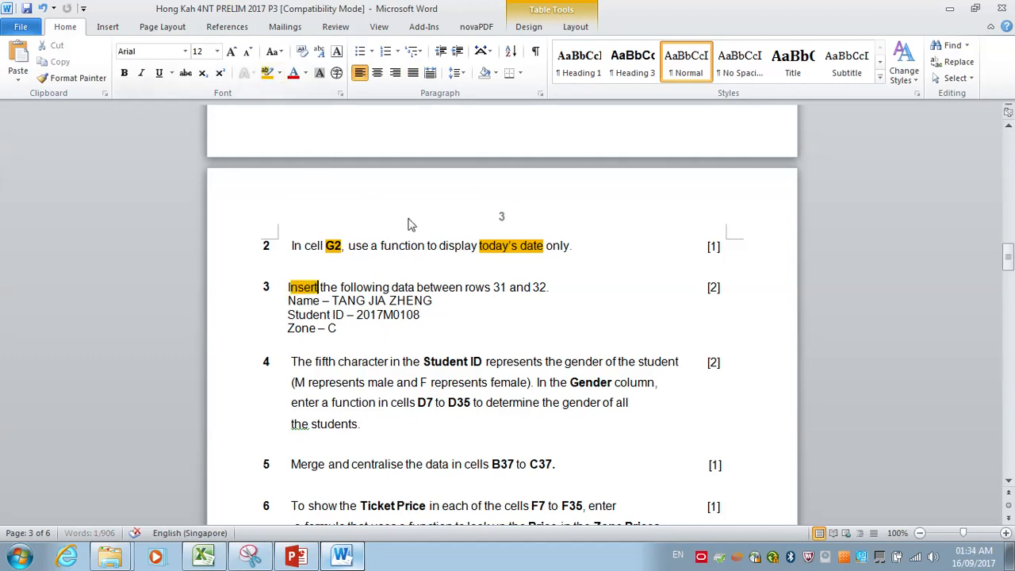
left_click(442, 287)
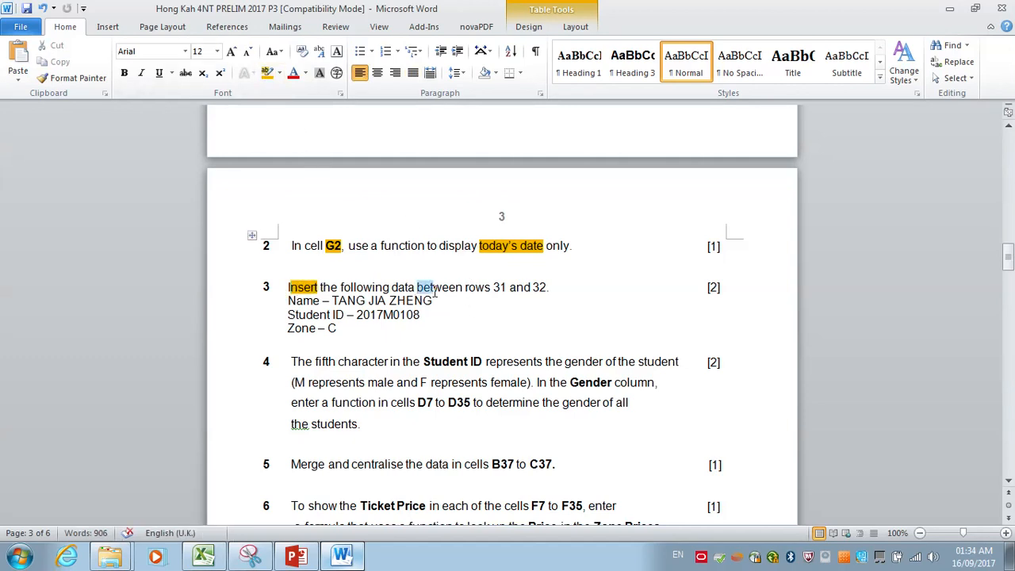
left_click_drag(435, 292, 548, 292)
left_click(268, 72)
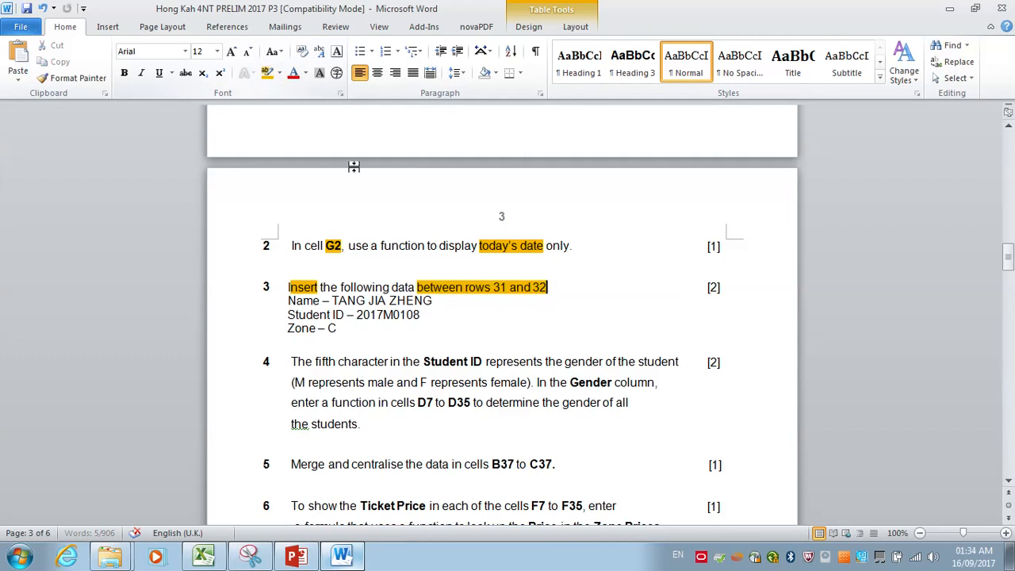
Switch to the NDP workbook in Excel and select rows 31 and 32 of the student list
left_click(203, 557)
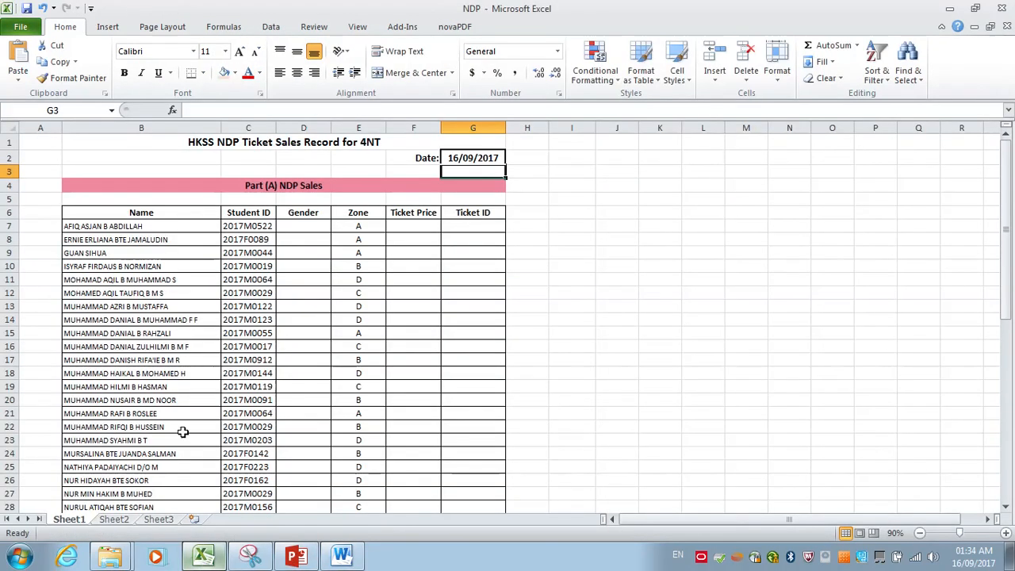
scroll(15, 238, "down", 4)
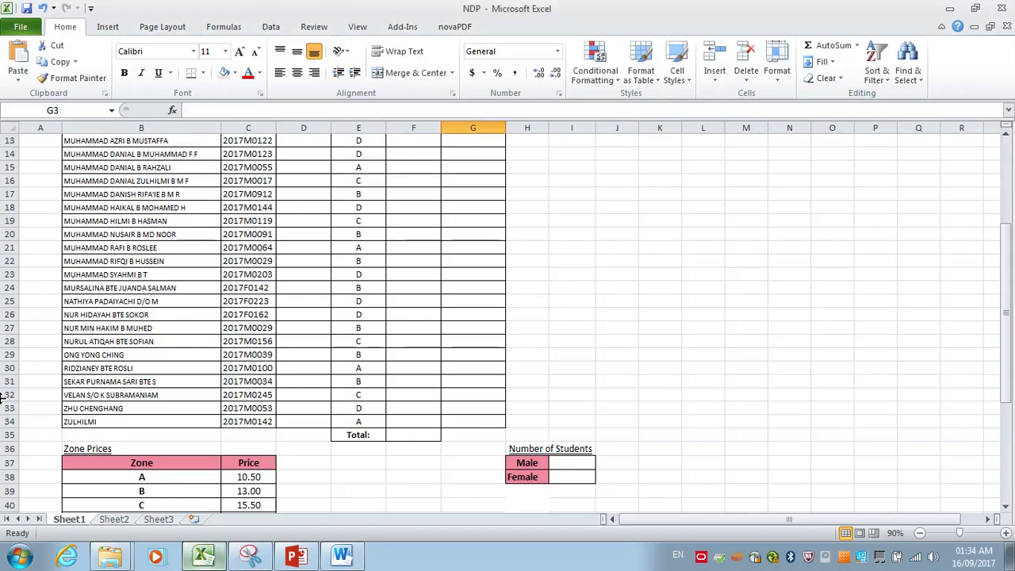
left_click(4, 381)
left_click_drag(4, 382, 6, 392)
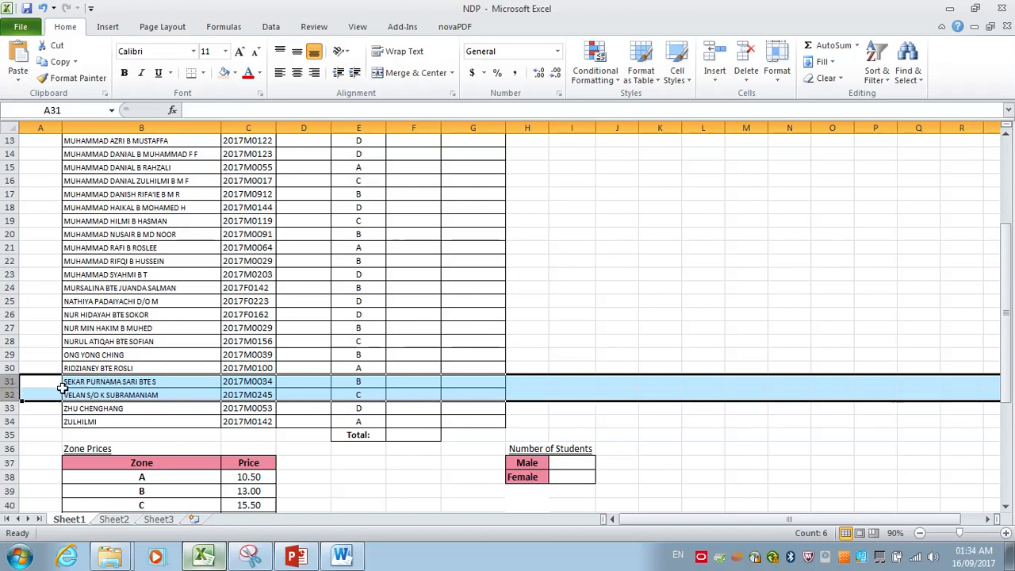
Try to insert a blank row between rows 31 and 32 of the student list, and undo the insertion
left_click(7, 394)
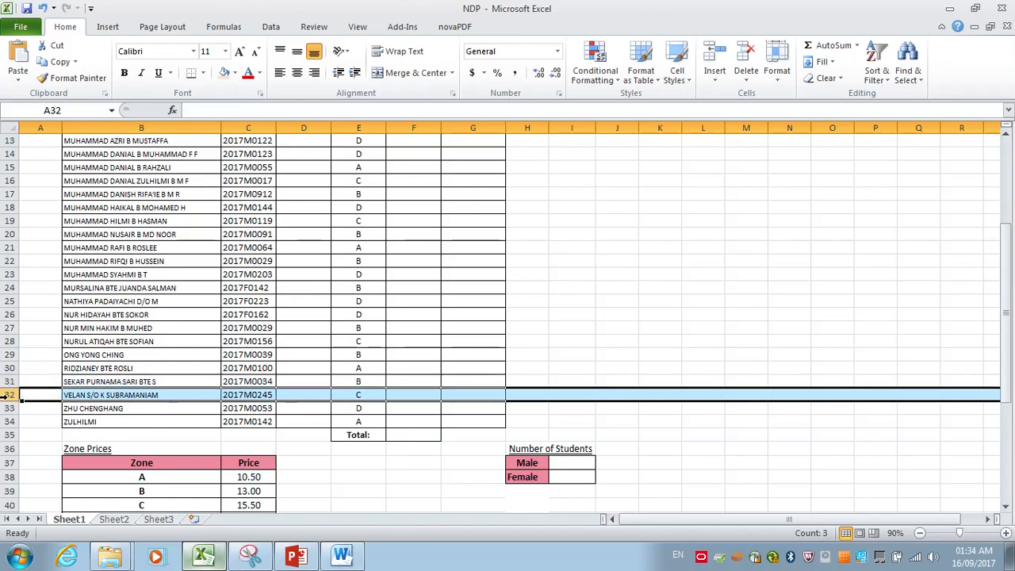
right_click(8, 394)
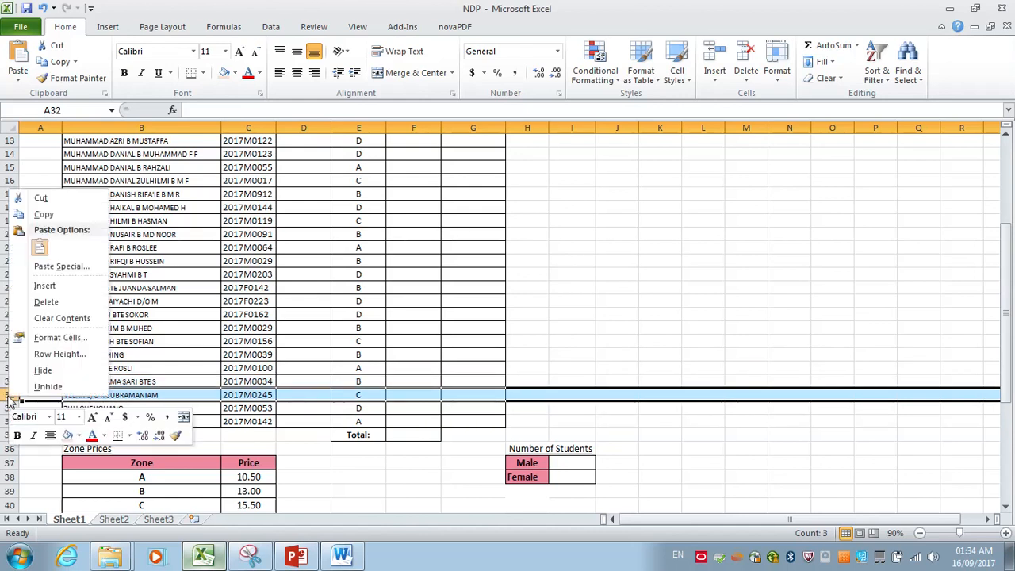
left_click(45, 288)
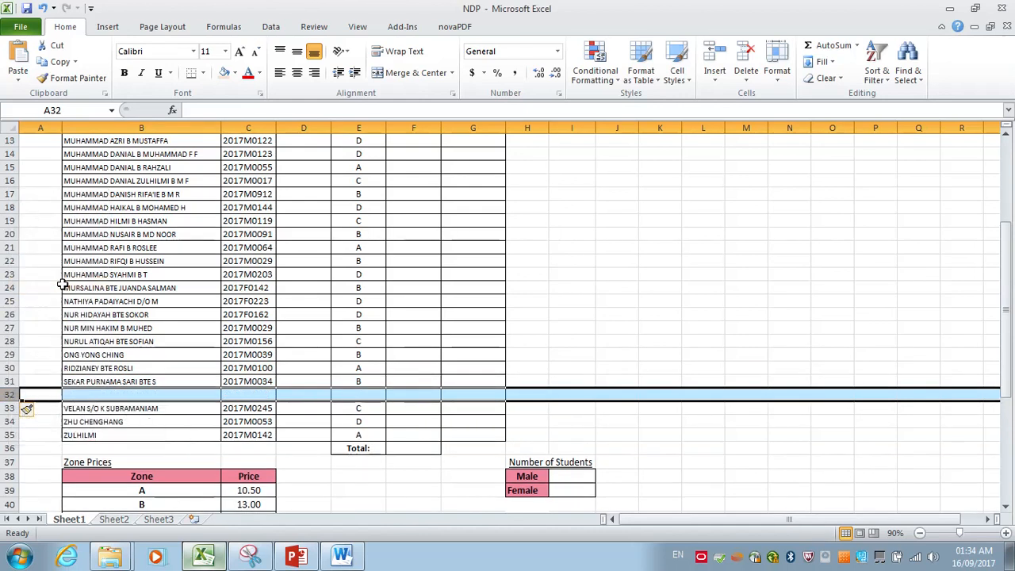
left_click(156, 487)
left_click(16, 394)
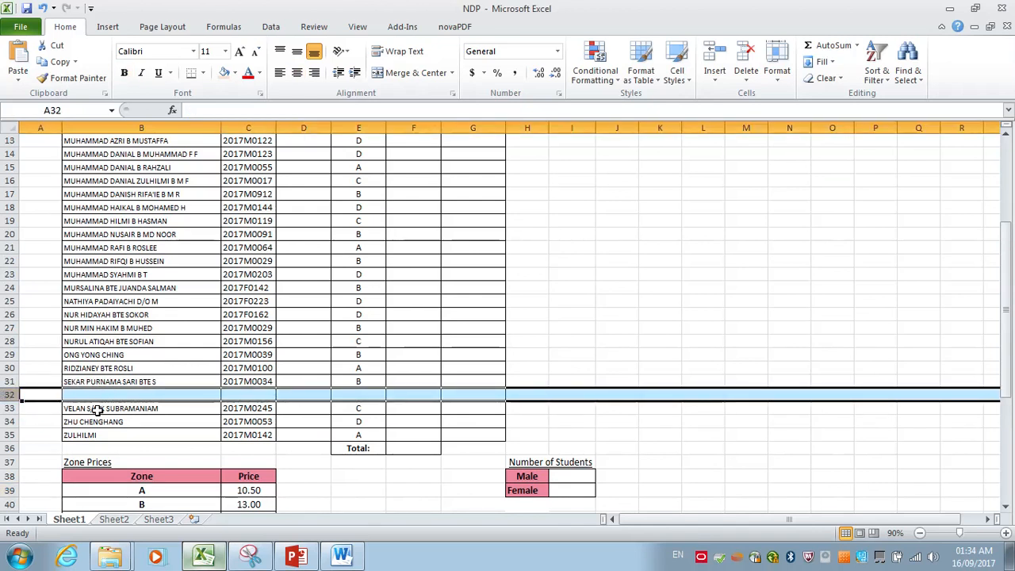
left_click(43, 9)
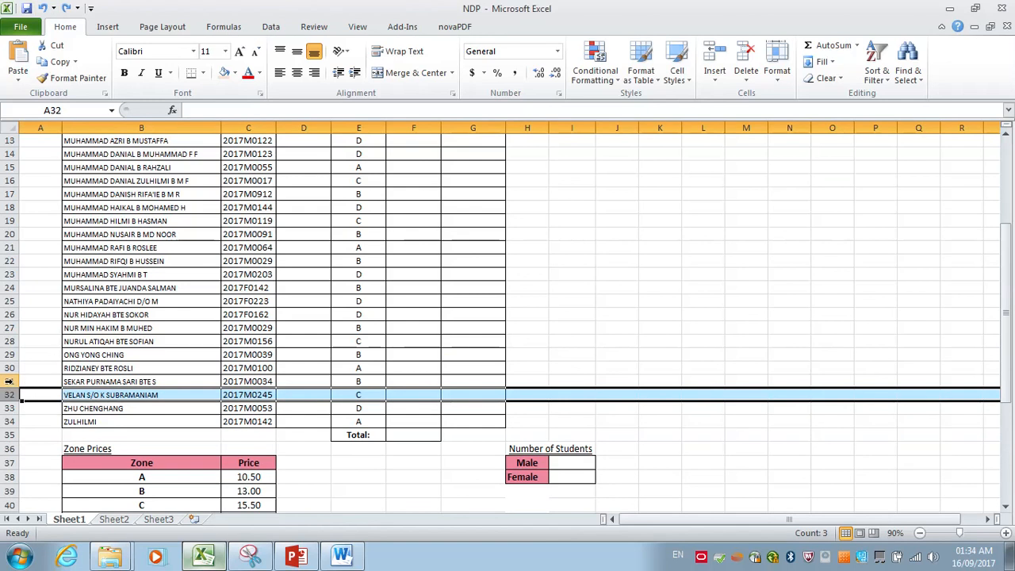
Shade the entire rows 31 and 32 with a light orange fill
left_click_drag(7, 381, 6, 389)
left_click(226, 72)
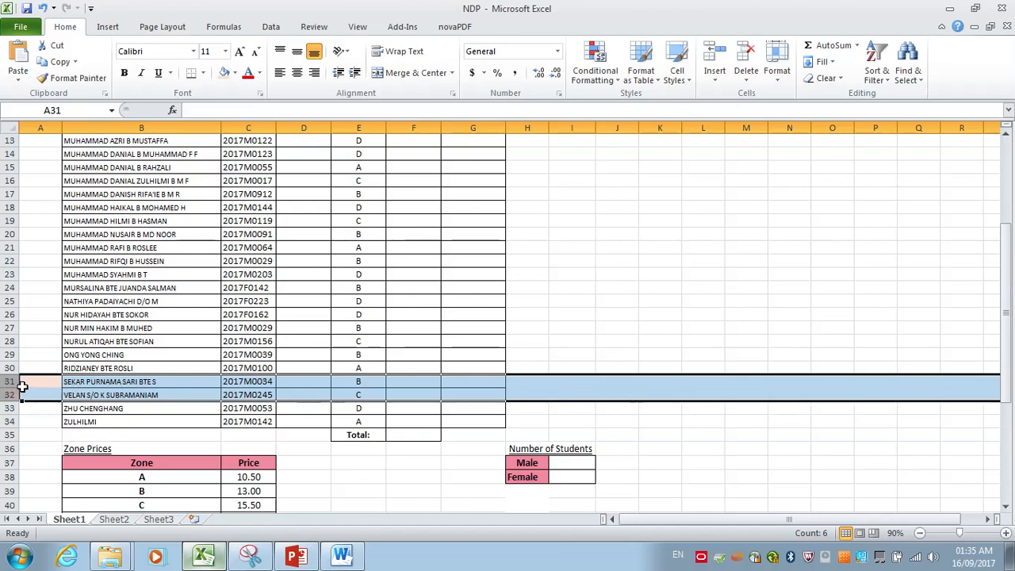
left_click(60, 314)
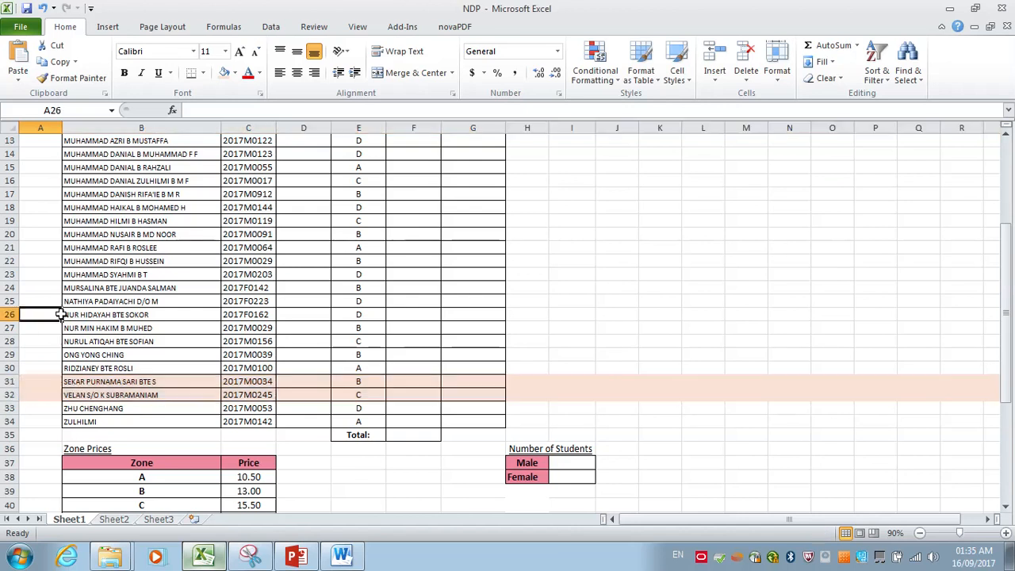
Insert a blank row between rows 31 and 32 of the student list and select the new row
left_click(6, 395)
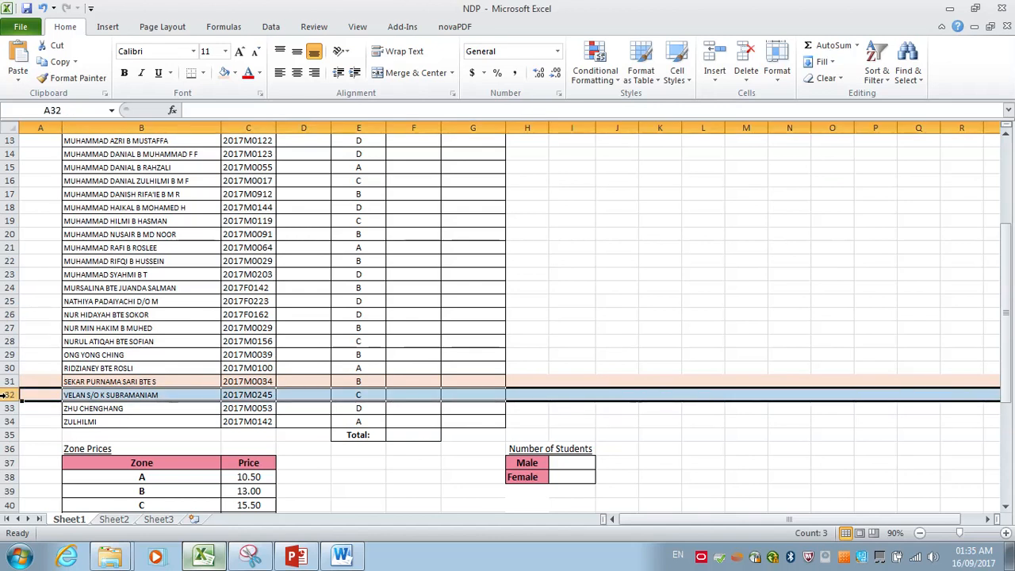
right_click(6, 394)
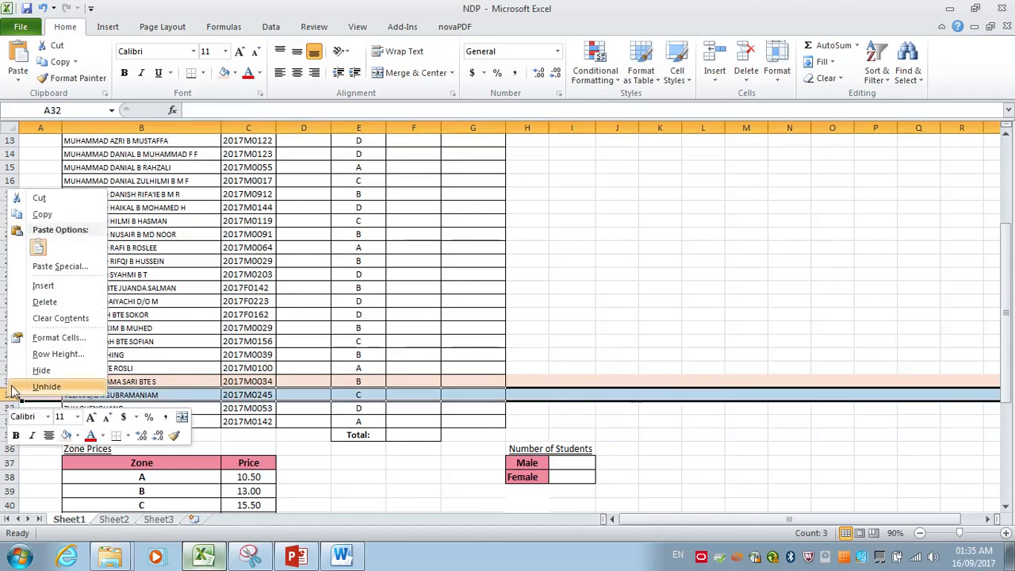
left_click(47, 279)
left_click(133, 447)
left_click(99, 395)
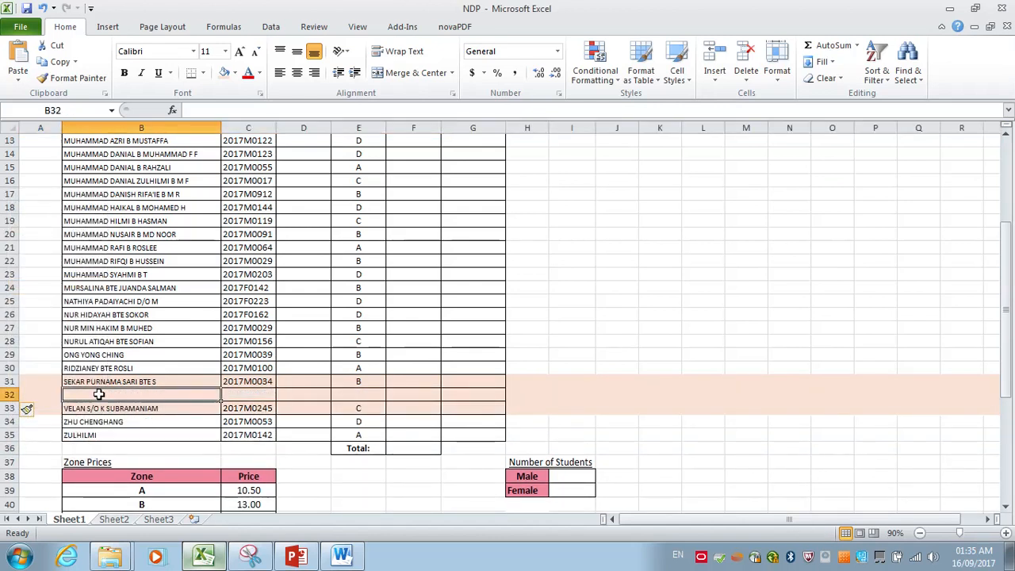
left_click(5, 394)
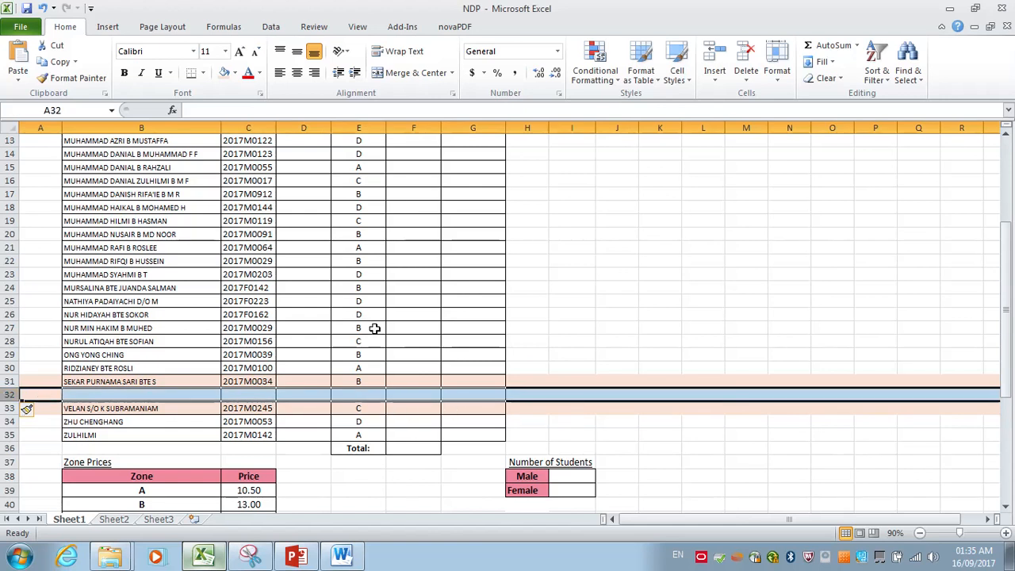
Shade the entire Student ID and Gender columns, C and D, with a light green fill
scroll(374, 328, "up", 4)
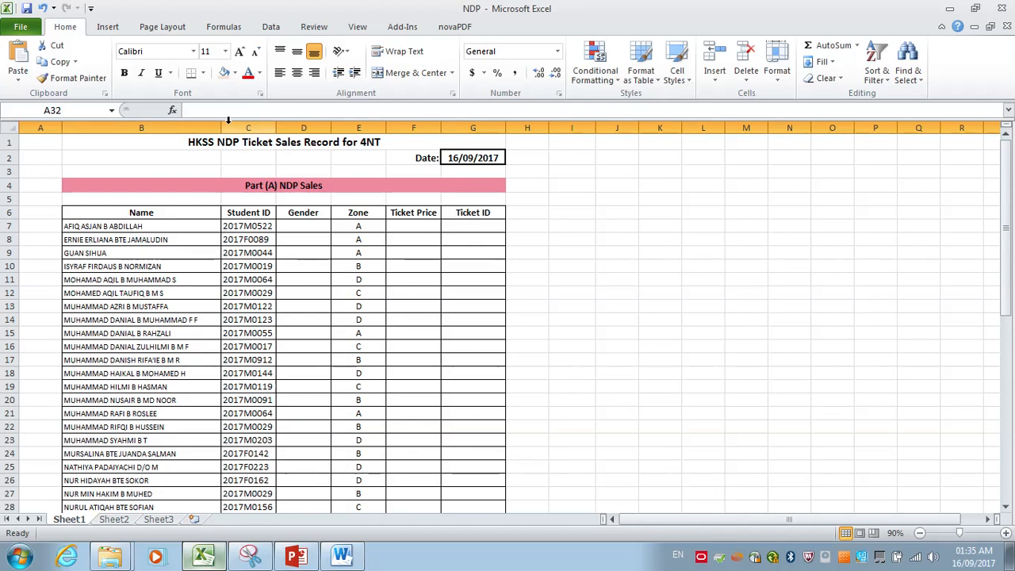
left_click_drag(242, 127, 304, 127)
left_click(234, 73)
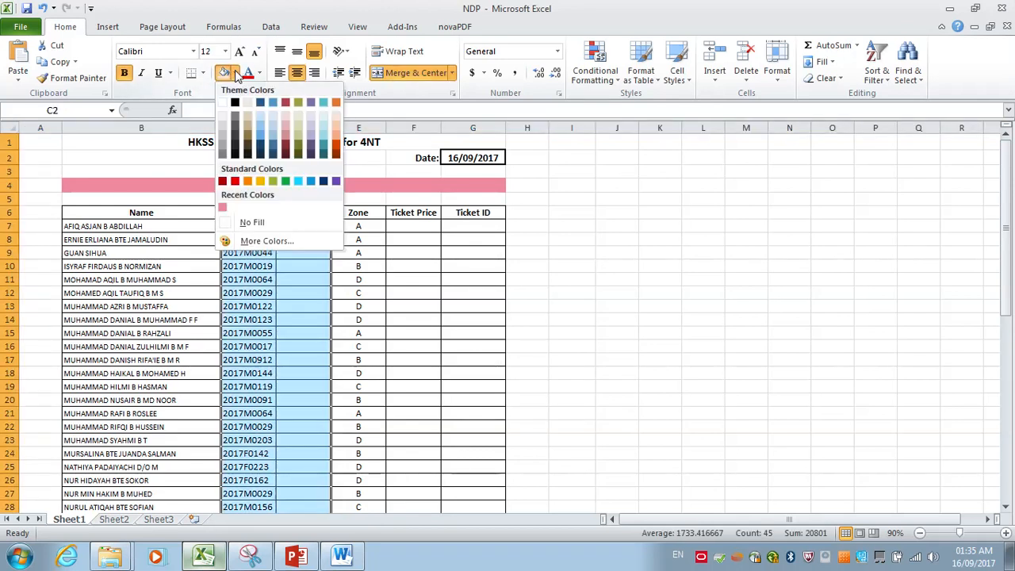
left_click(369, 293)
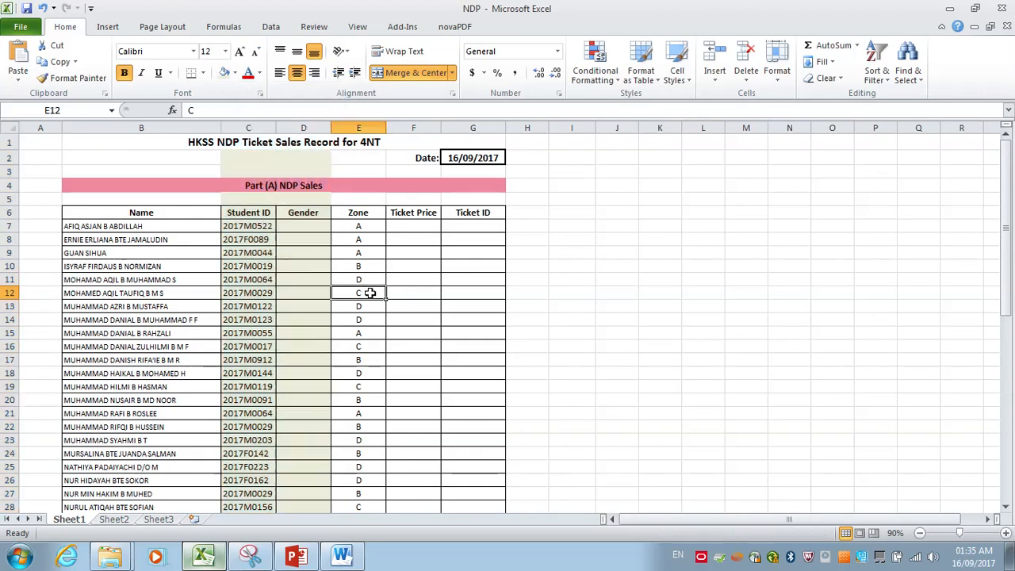
Insert a blank column between the Student ID and Gender columns and select its cells D6 to D16
left_click_drag(248, 127, 296, 130)
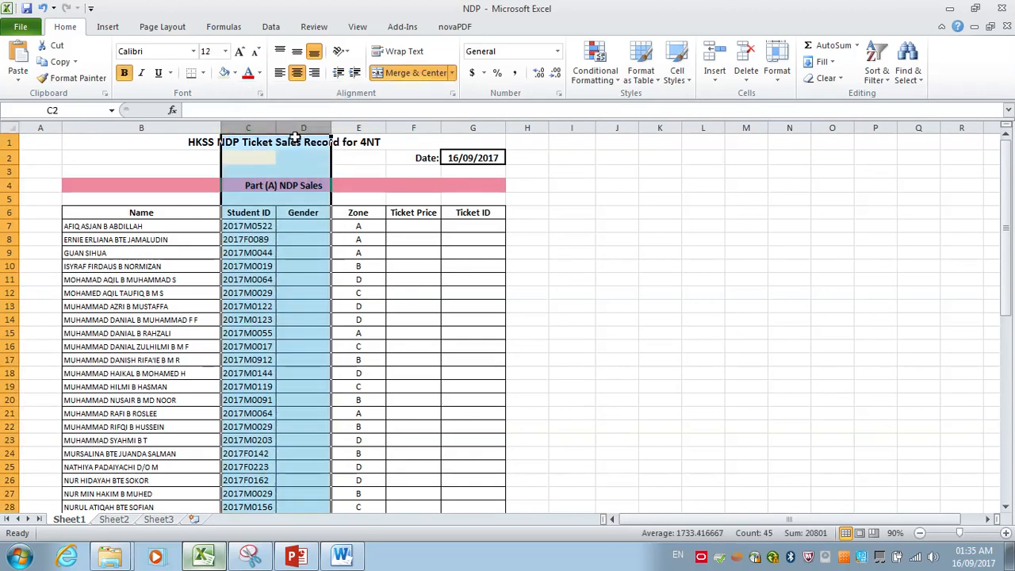
mouse_move(323, 3)
left_click(405, 35)
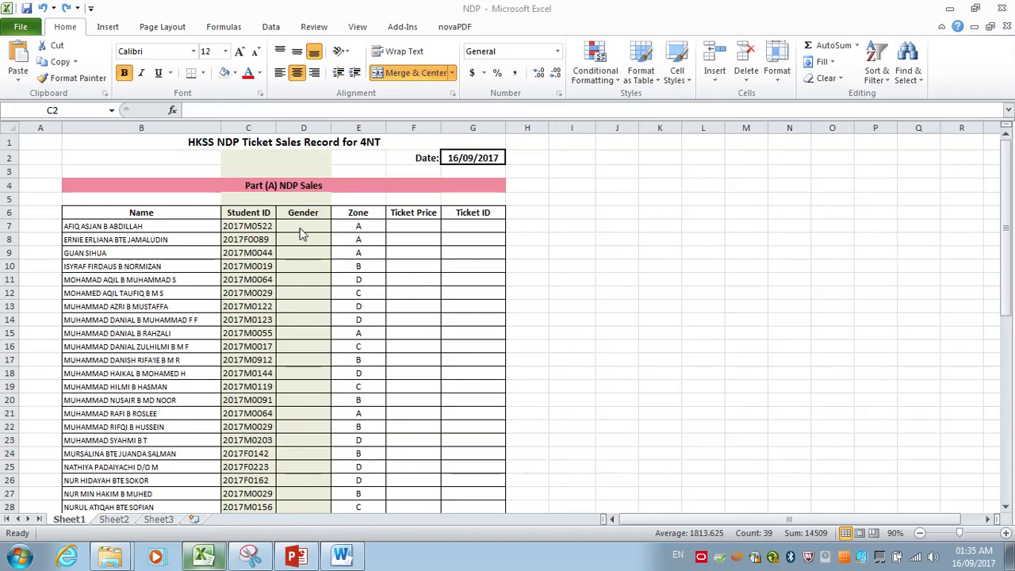
left_click(239, 213)
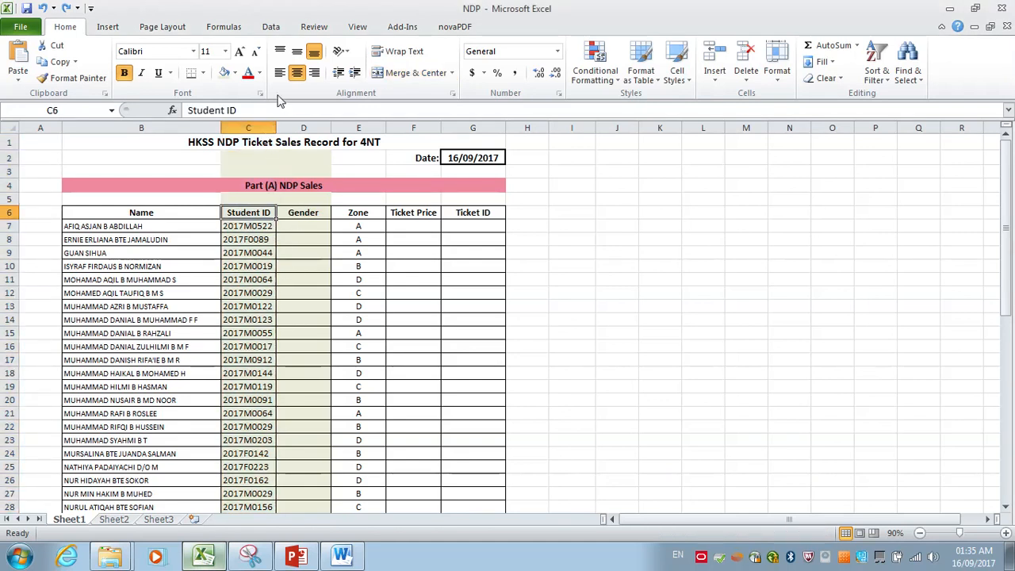
scroll(244, 414, "down", 3)
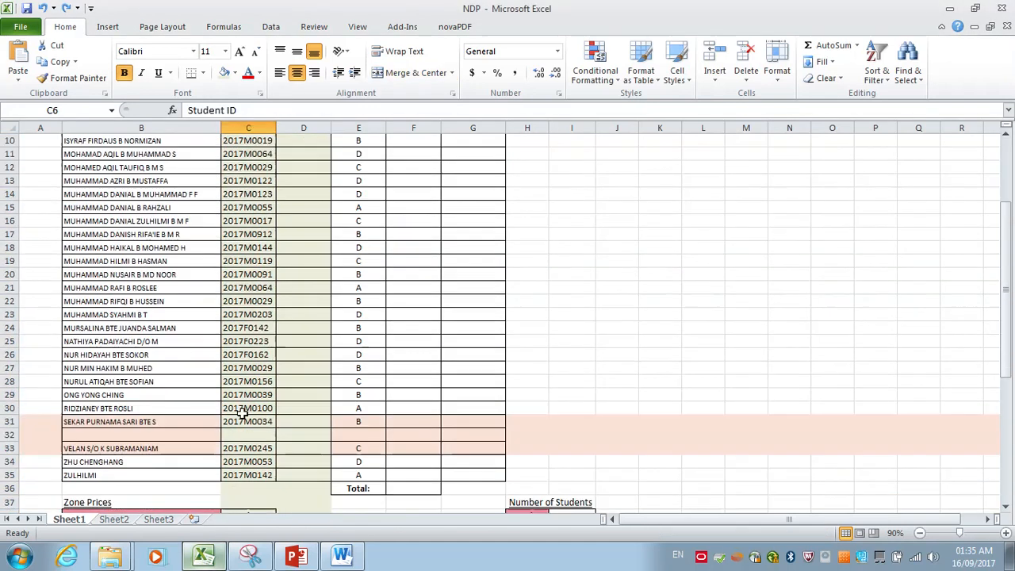
scroll(313, 460, "up", 3)
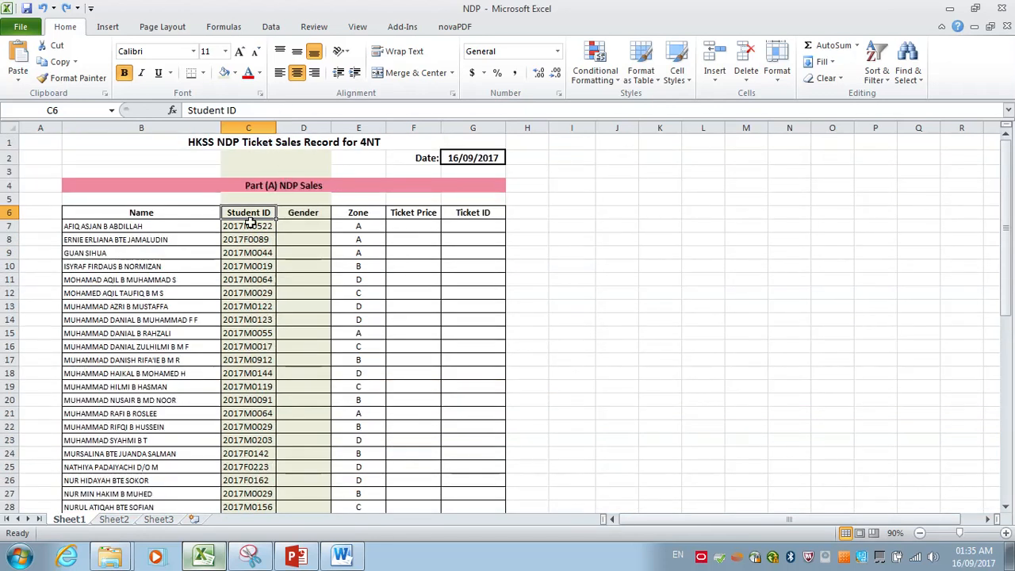
left_click(293, 222)
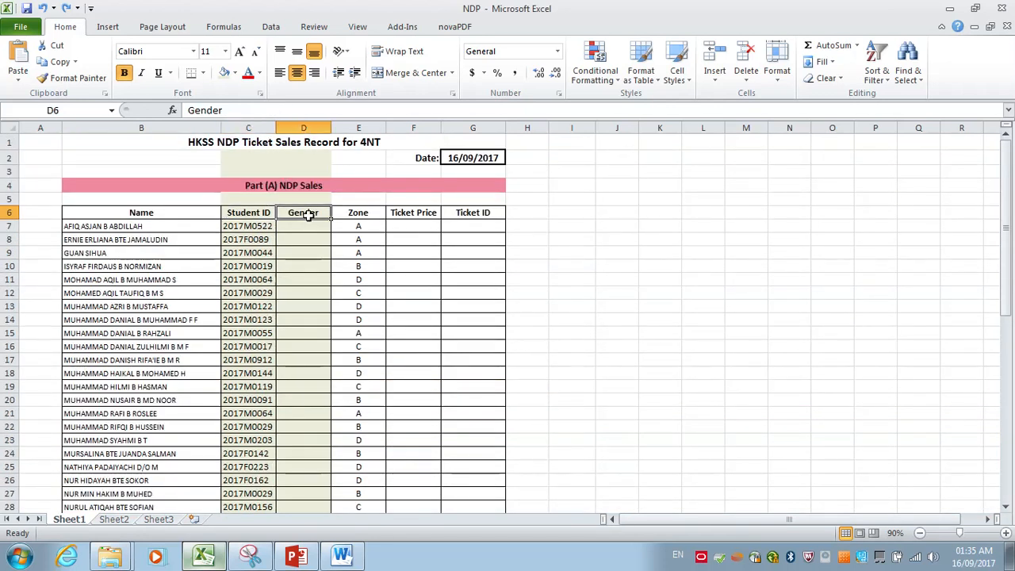
left_click(248, 127)
left_click(304, 127)
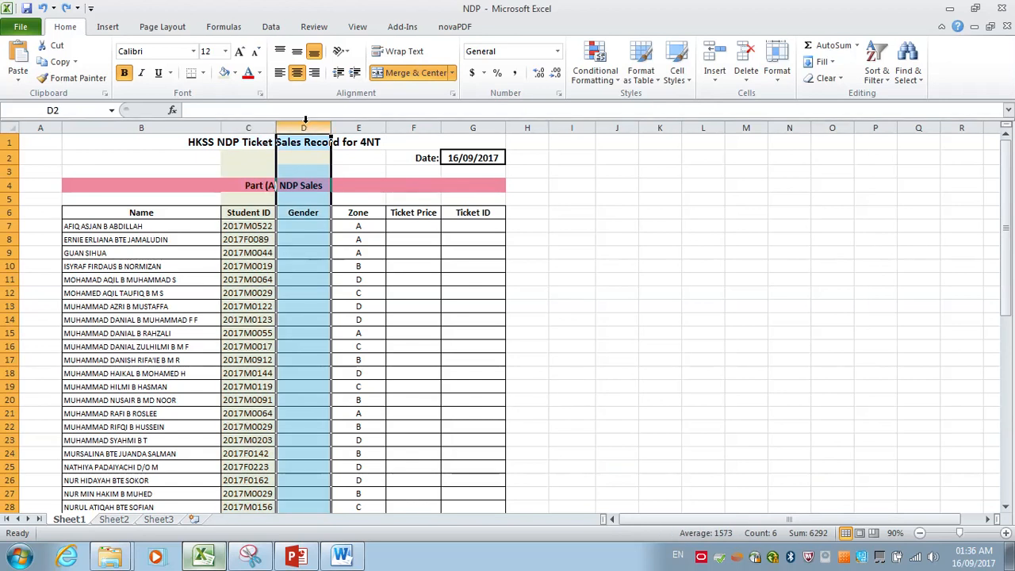
right_click(307, 129)
left_click(354, 223)
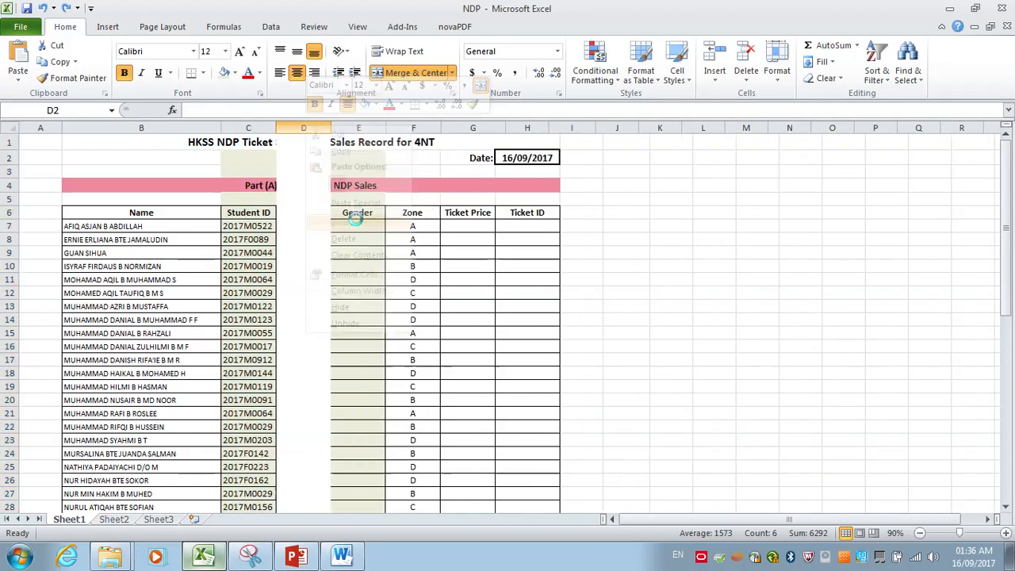
left_click(326, 265)
left_click_drag(307, 265, 325, 354)
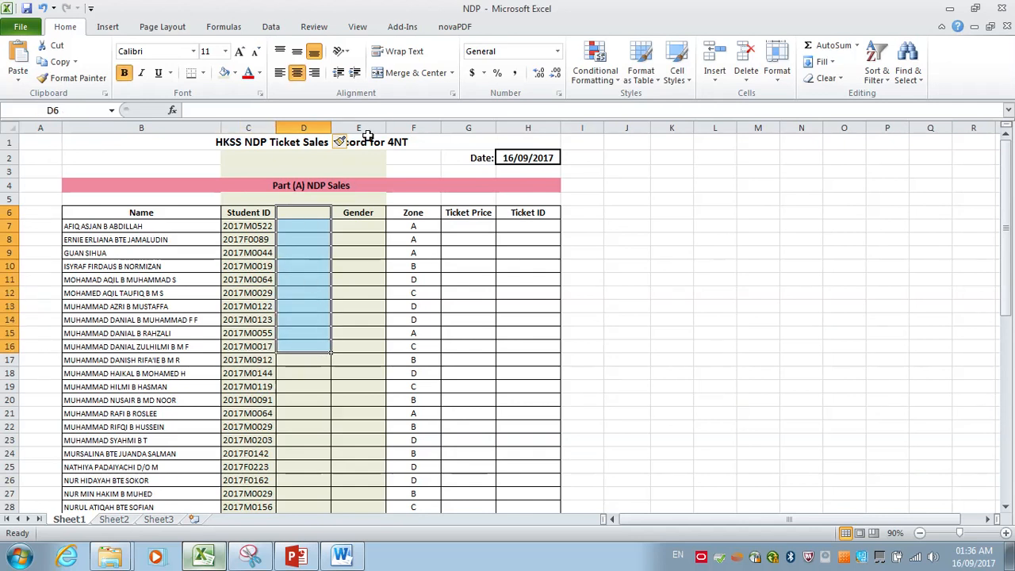
Copy the new student's name, student ID and zone C from question 3 of the Word paper into row 32 of the NDP workbook
mouse_move(359, 6)
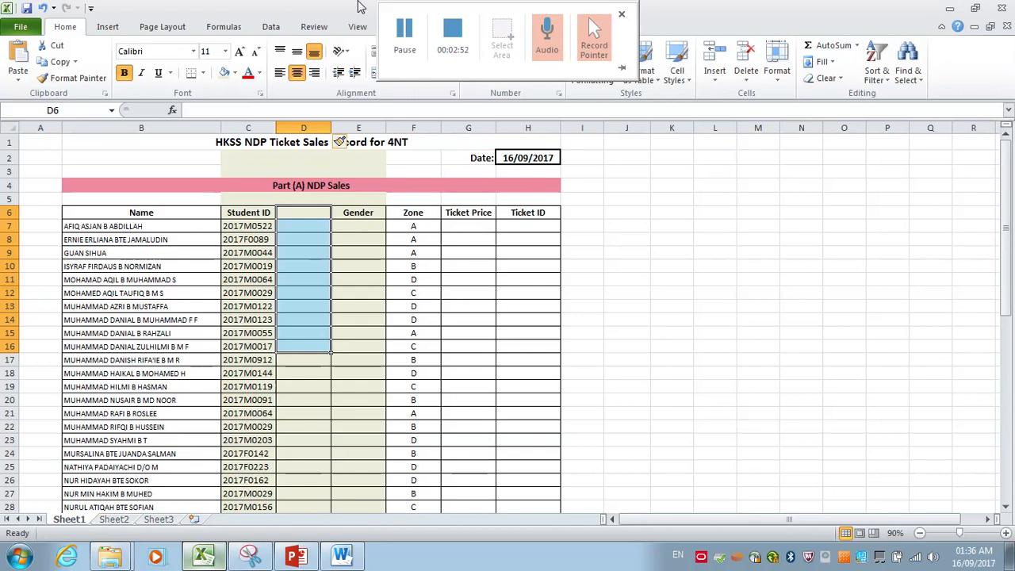
left_click(404, 40)
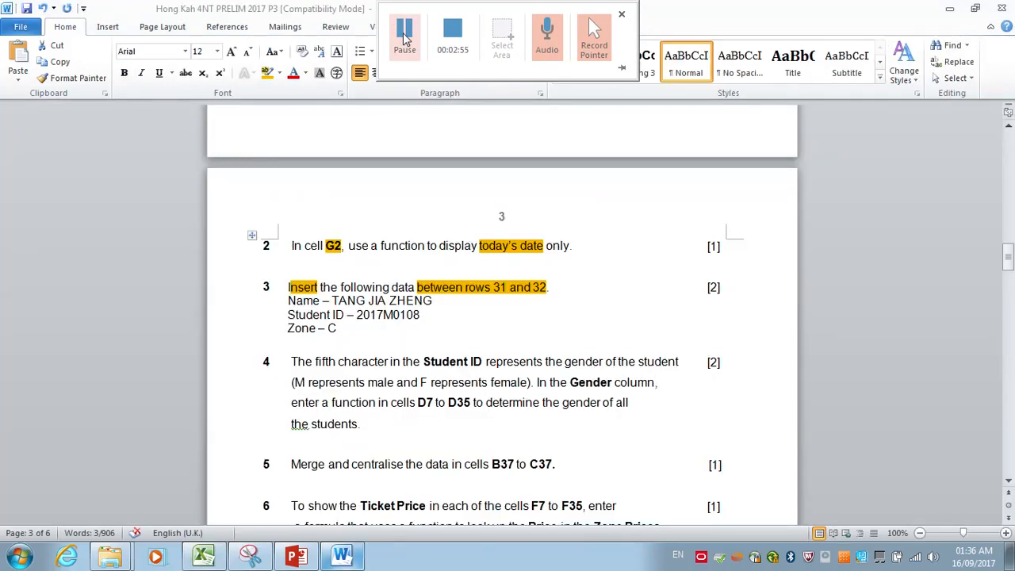
left_click_drag(432, 302, 333, 303)
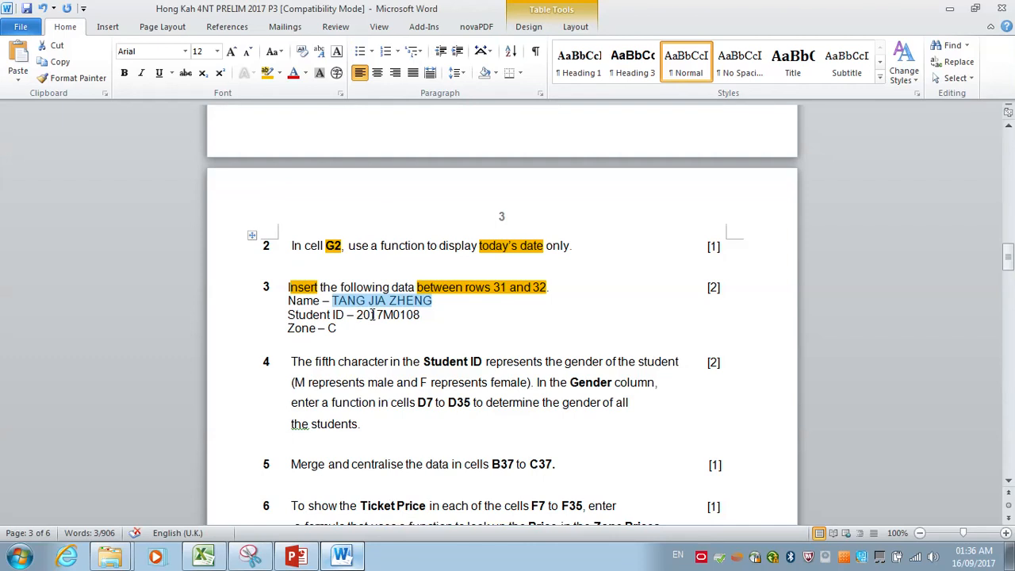
left_click(404, 36)
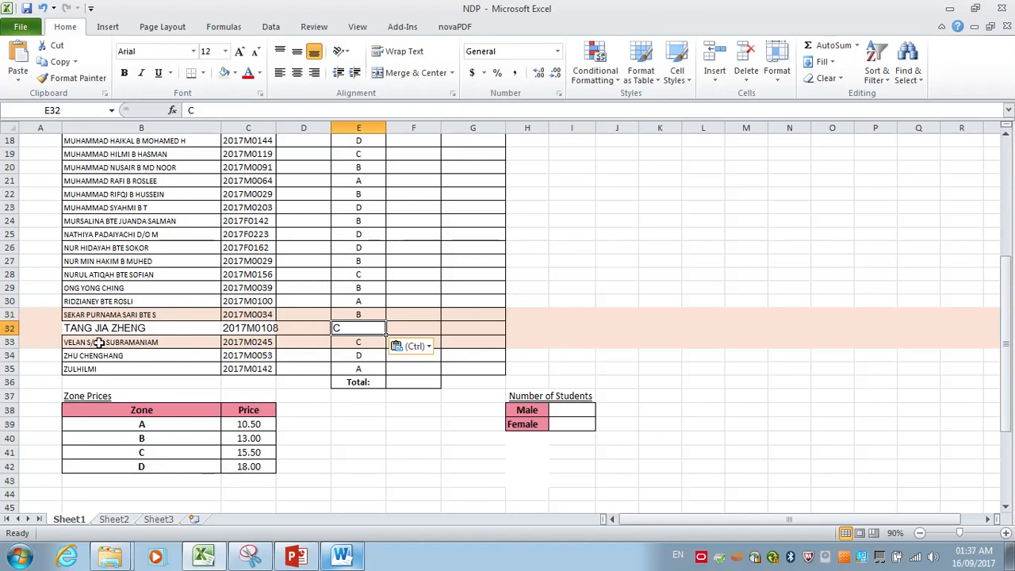
Change the fill of the entire rows 31 to 33 to white
left_click_drag(9, 328, 8, 342)
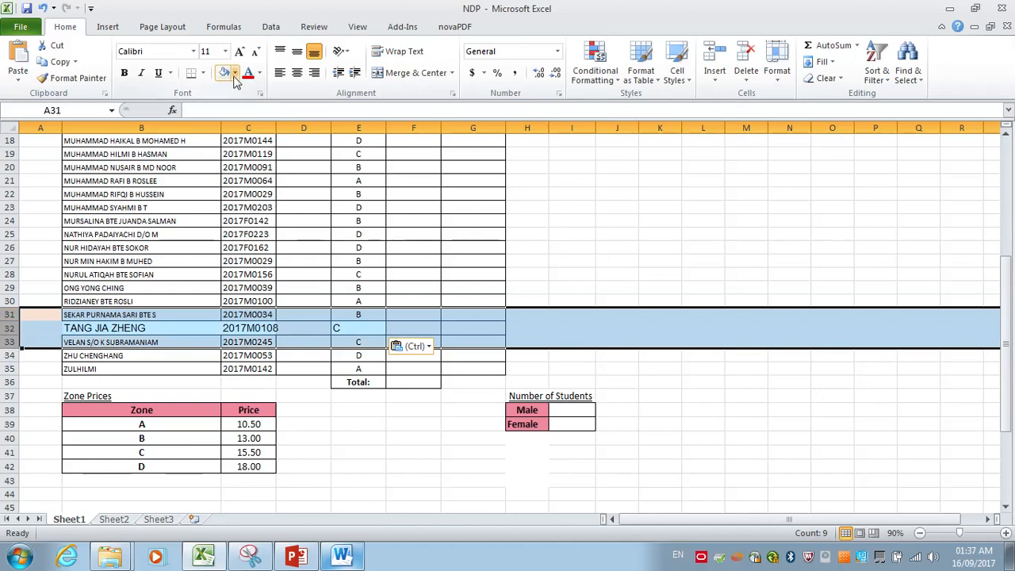
left_click(235, 72)
left_click(223, 103)
left_click(336, 253)
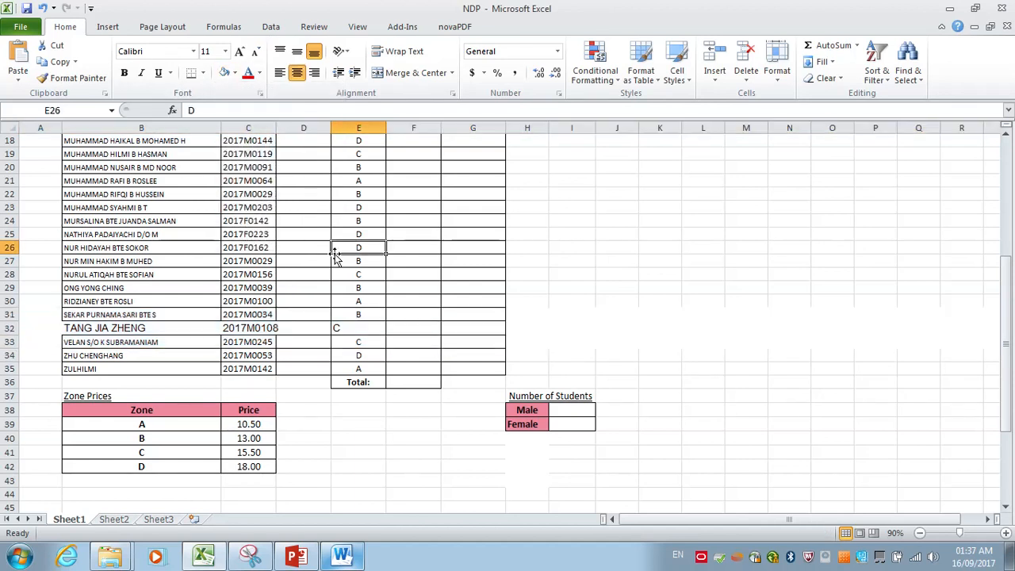
scroll(286, 342, "up", 2)
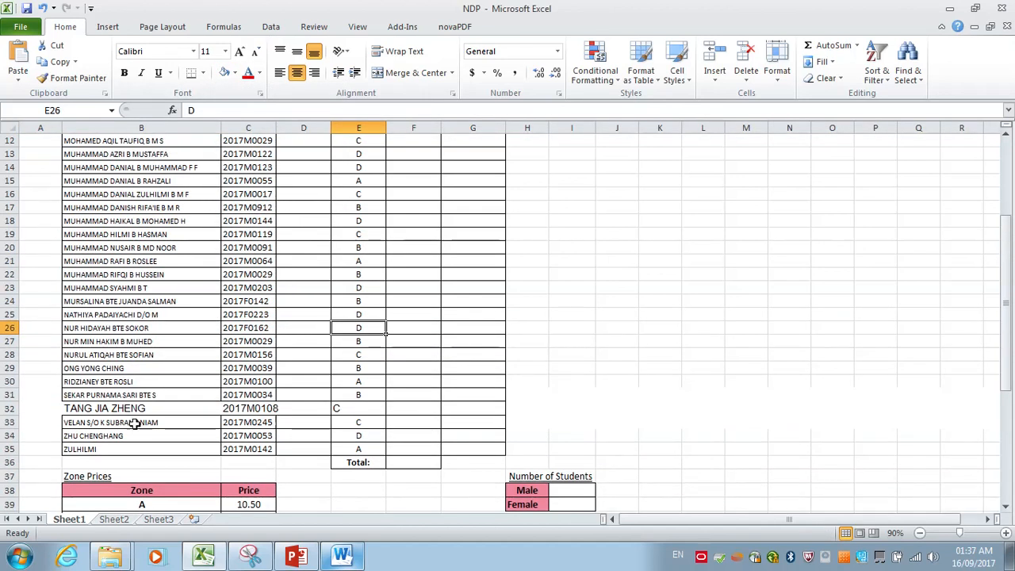
Switch to the Word question paper and highlight "fifth character", "Student ID" and "gender" in question 4 in orange
left_click(341, 555)
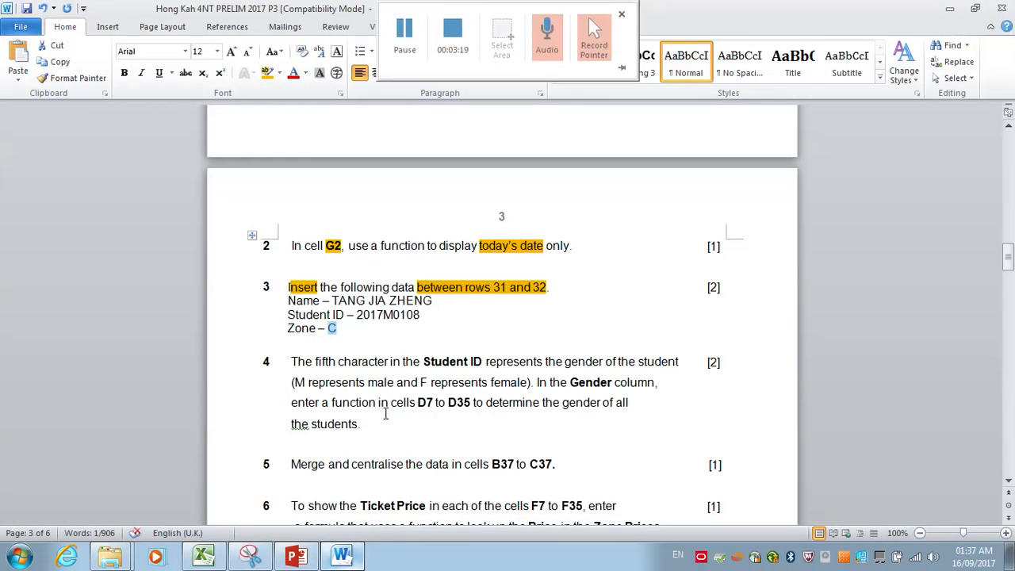
scroll(388, 415, "down", 1)
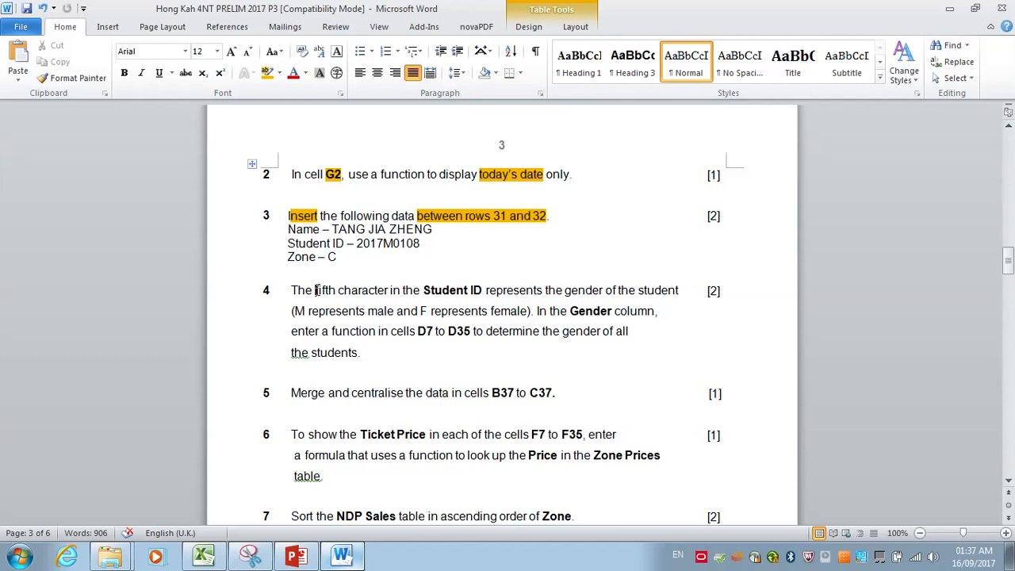
left_click_drag(316, 290, 382, 290)
left_click(267, 72)
left_click(390, 224)
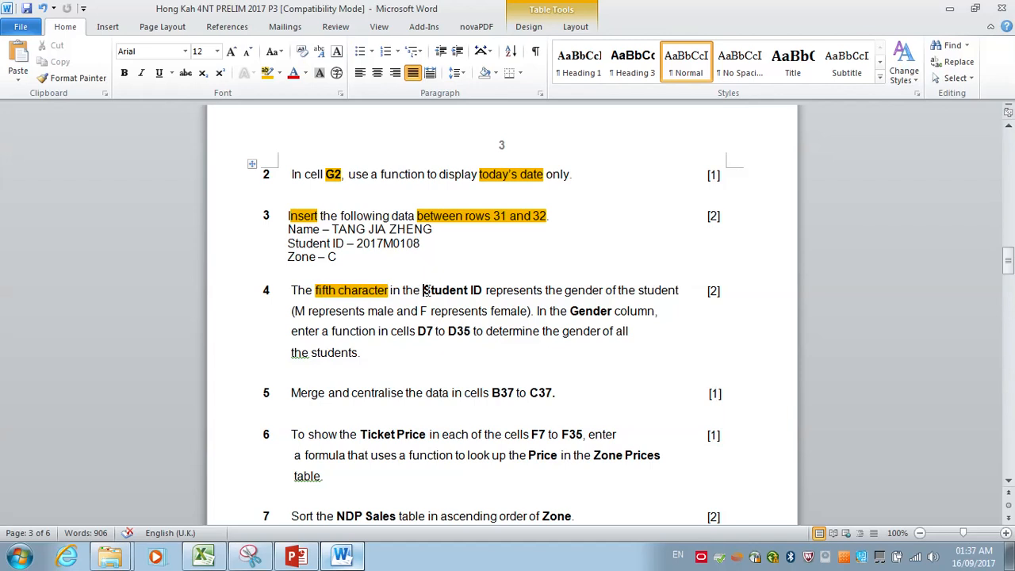
left_click_drag(425, 290, 476, 292)
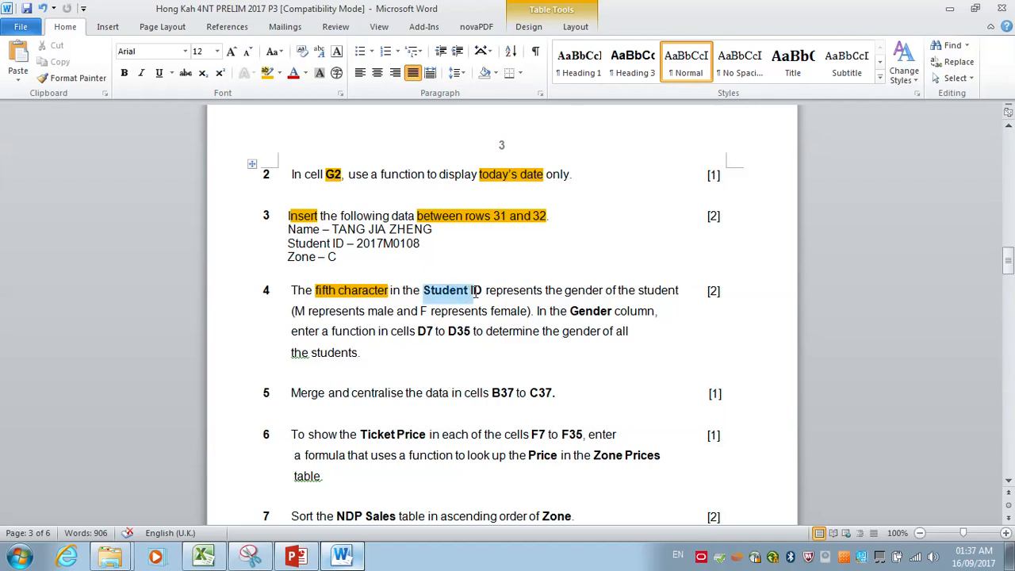
left_click(267, 72)
left_click_drag(570, 292, 600, 292)
left_click(632, 333)
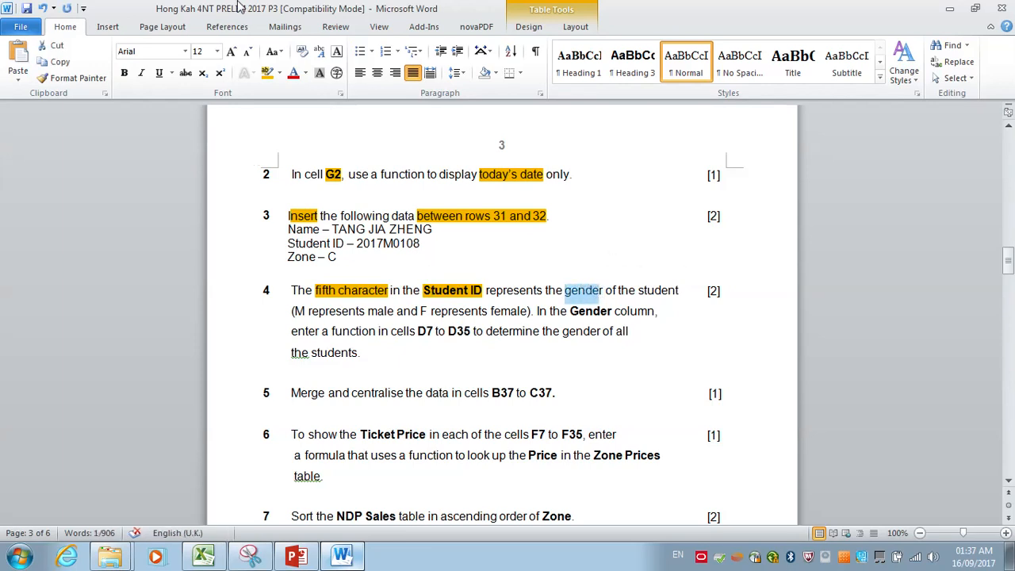
left_click(267, 72)
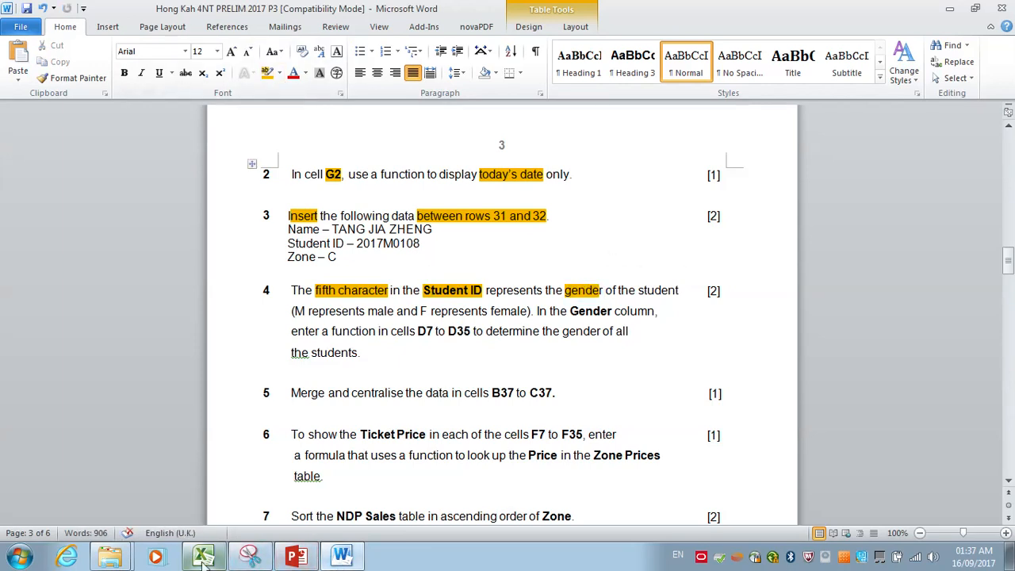
Switch to the NDP workbook in Excel and colour only the fifth character, M, of the student ID in C7 red
left_click(204, 557)
scroll(171, 315, "up", 2)
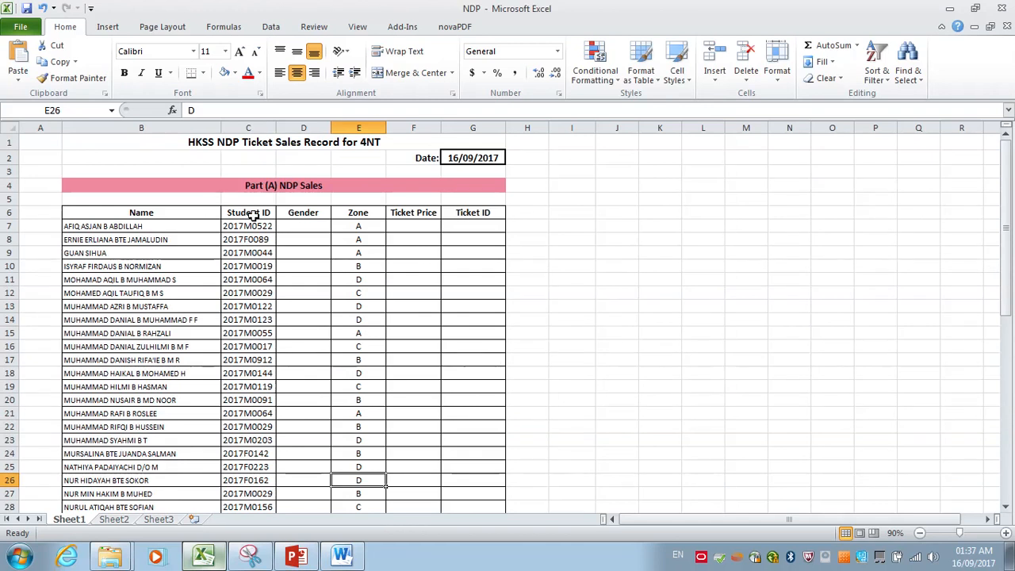
left_click(252, 214)
left_click(242, 226)
double_click(242, 226)
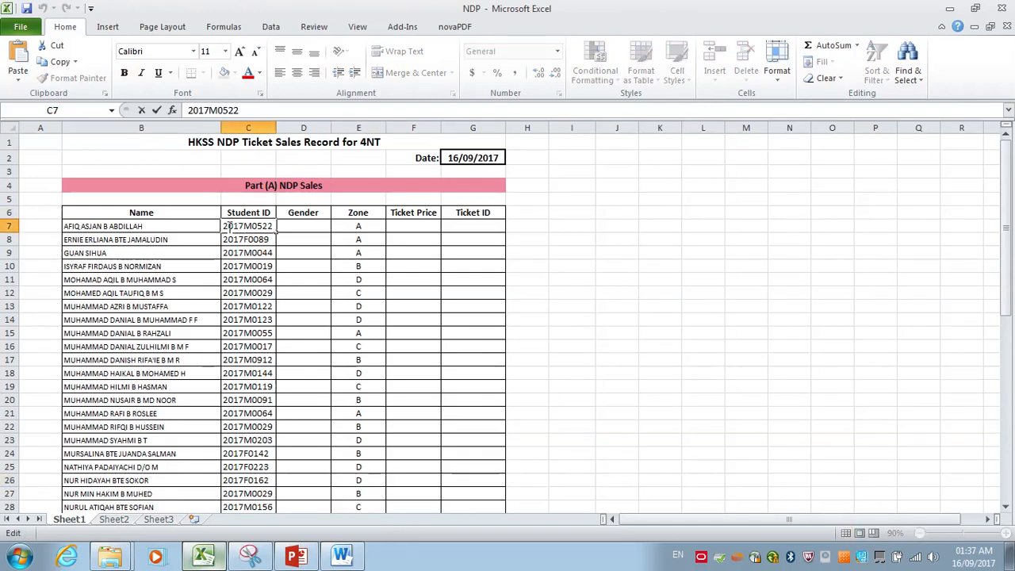
left_click_drag(223, 226, 245, 226)
left_click(251, 226)
double_click(250, 227)
left_click(250, 227)
left_click_drag(244, 226, 251, 226)
left_click(247, 73)
key("Return")
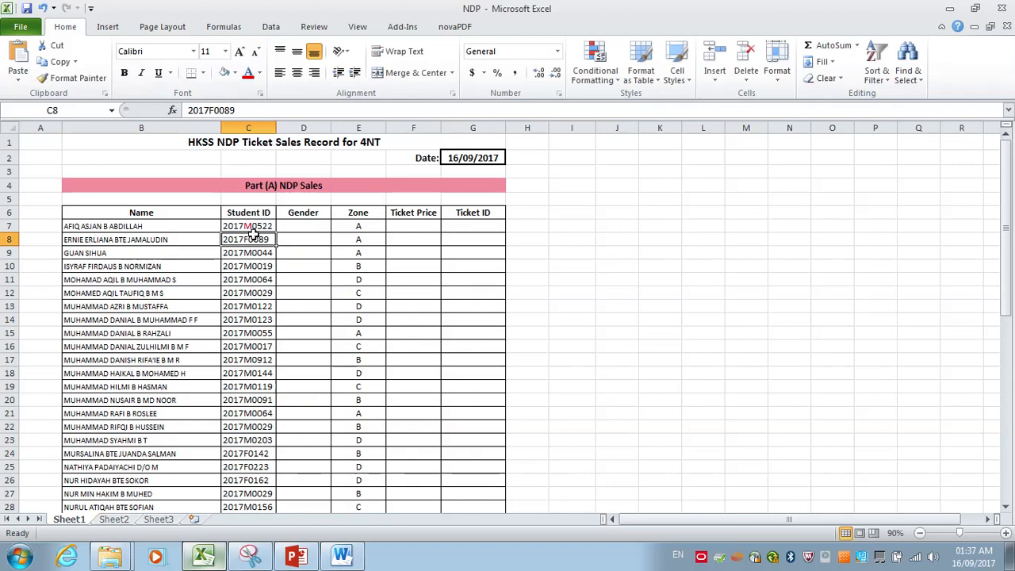
Switch to the Word question paper and review question 4's M and F gender codes and its target cells D7 to D35
left_click(345, 553)
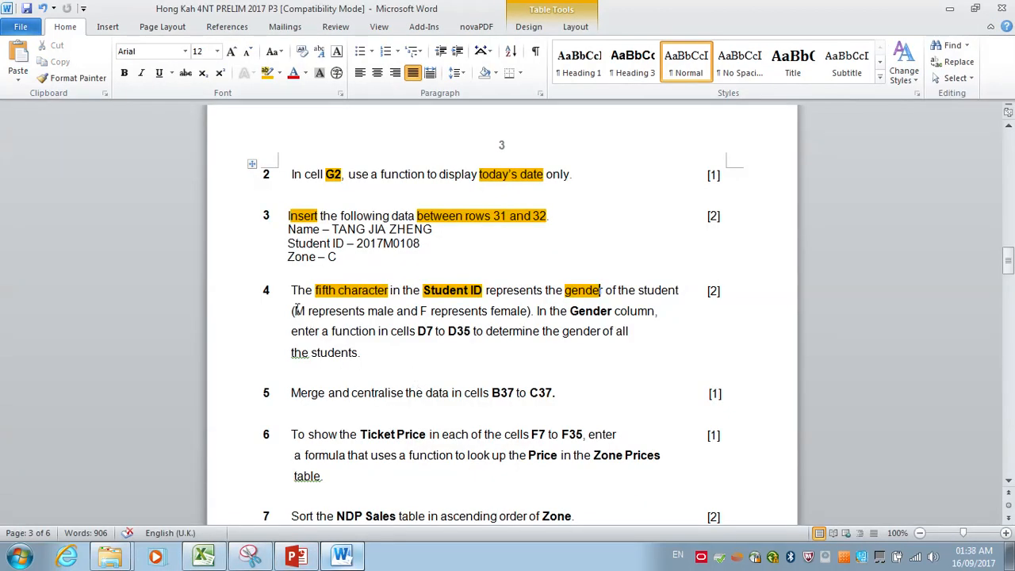
left_click_drag(296, 311, 527, 319)
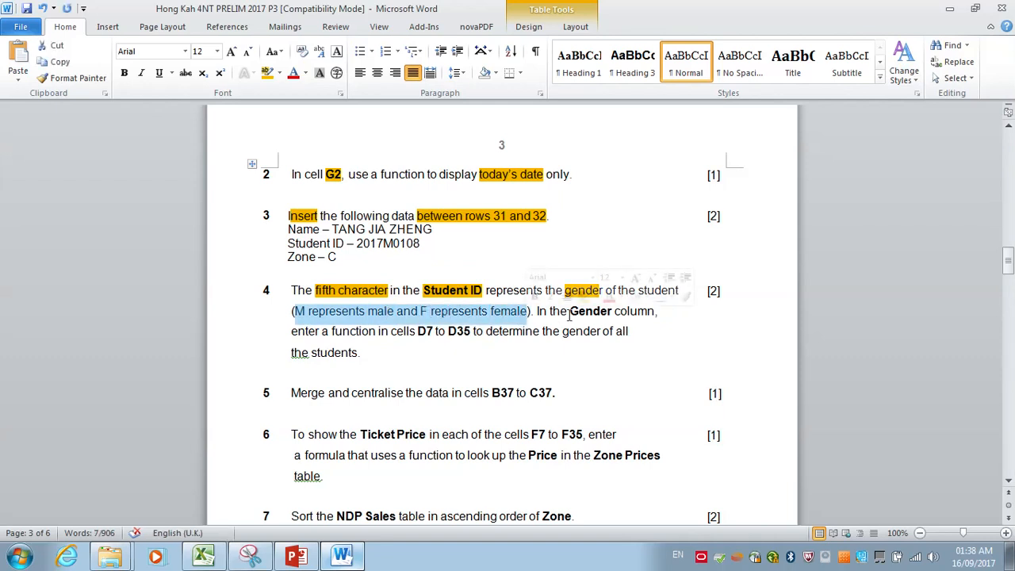
left_click_drag(418, 331, 462, 337)
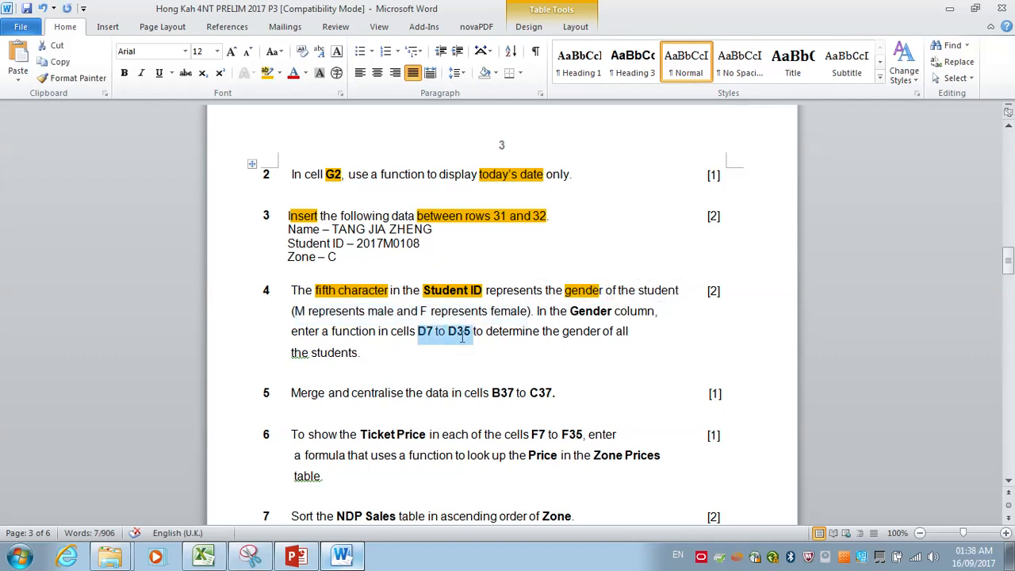
Highlight "D7 to D35" in question 4 in orange, then switch to the NDP workbook in Excel and fill cells D7 to D35 light blue
left_click(267, 72)
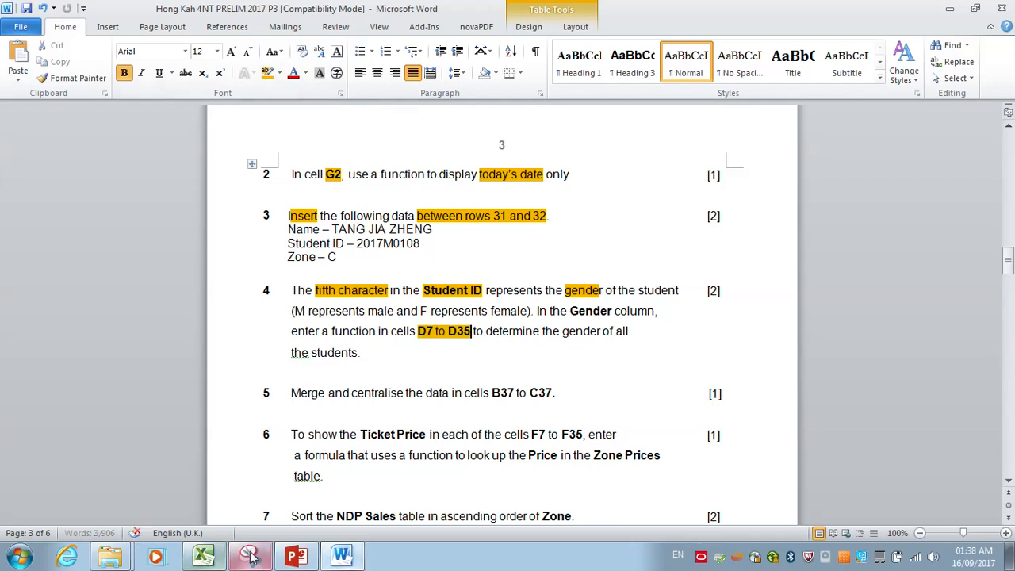
left_click(203, 555)
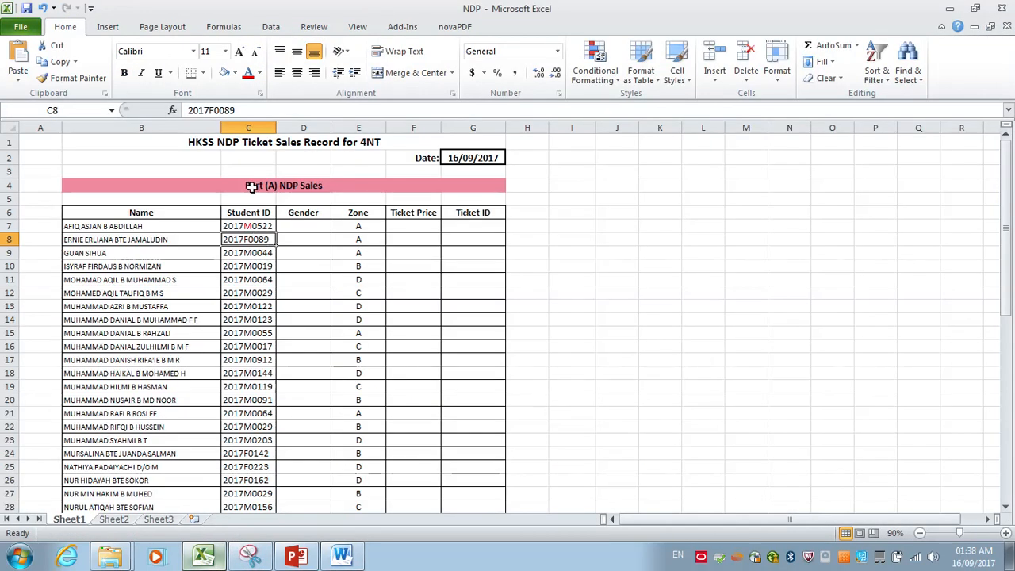
left_click_drag(316, 226, 300, 424)
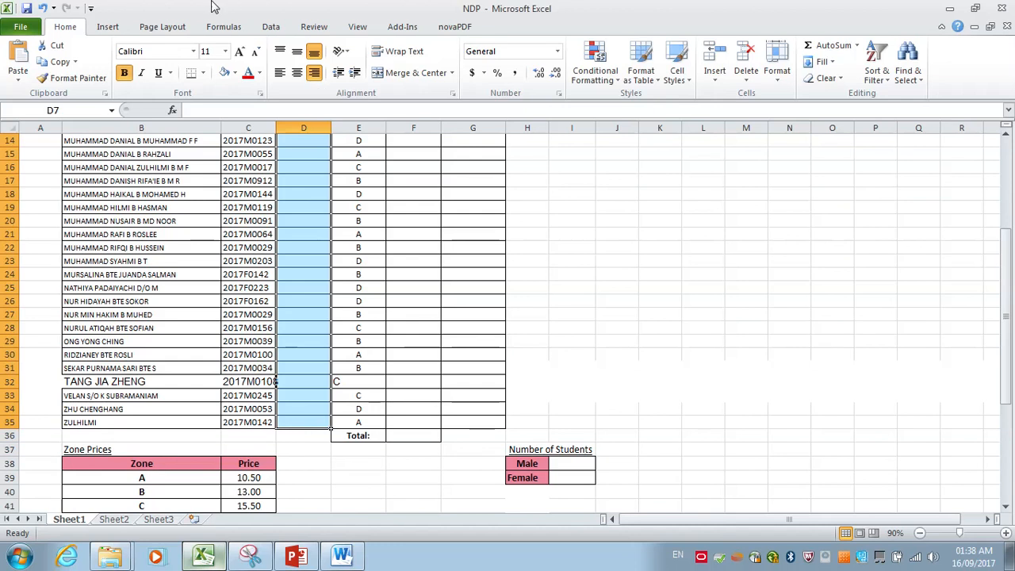
left_click(235, 72)
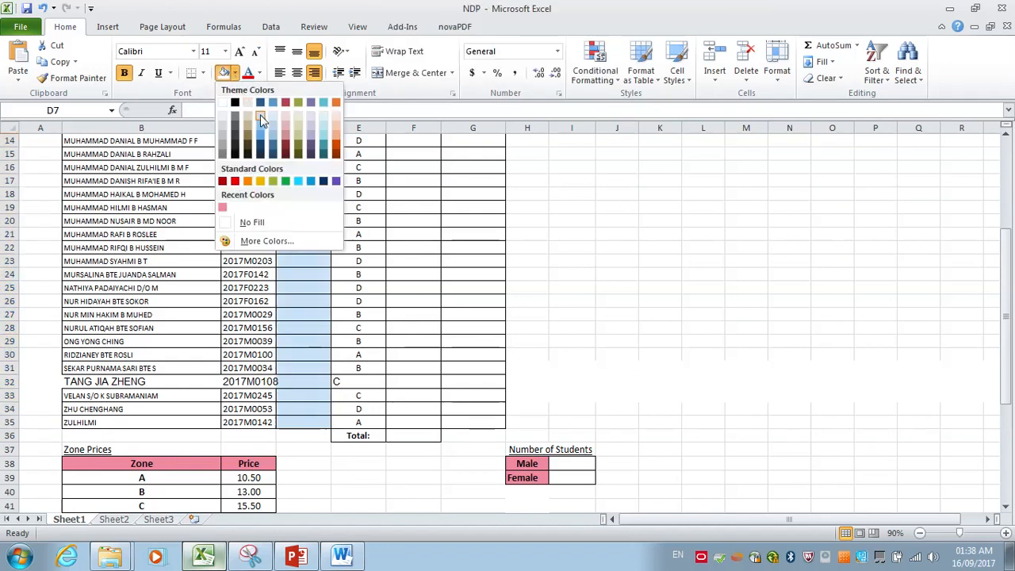
left_click(260, 114)
scroll(413, 290, "up", 5)
left_click(413, 290)
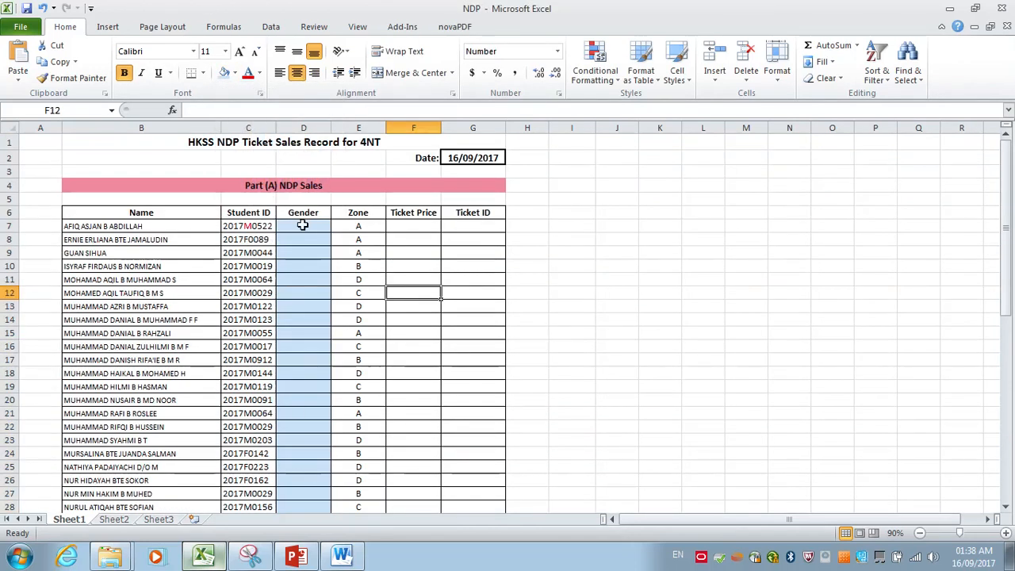
Review the gender requirement in question 4 in Word, then switch back to Excel and look through the student IDs in column C
left_click(341, 556)
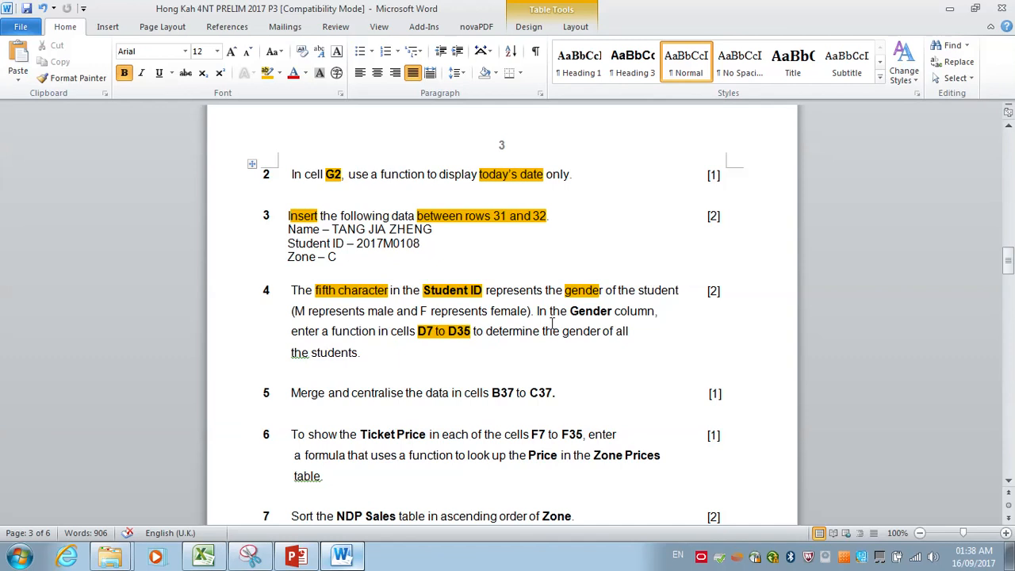
left_click_drag(496, 330, 635, 349)
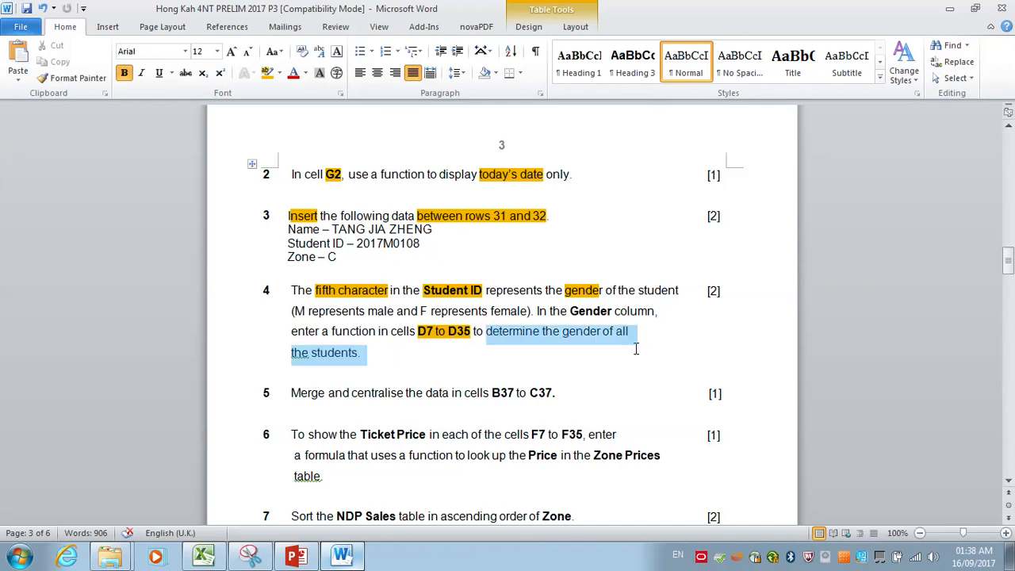
left_click(204, 555)
left_click(320, 330)
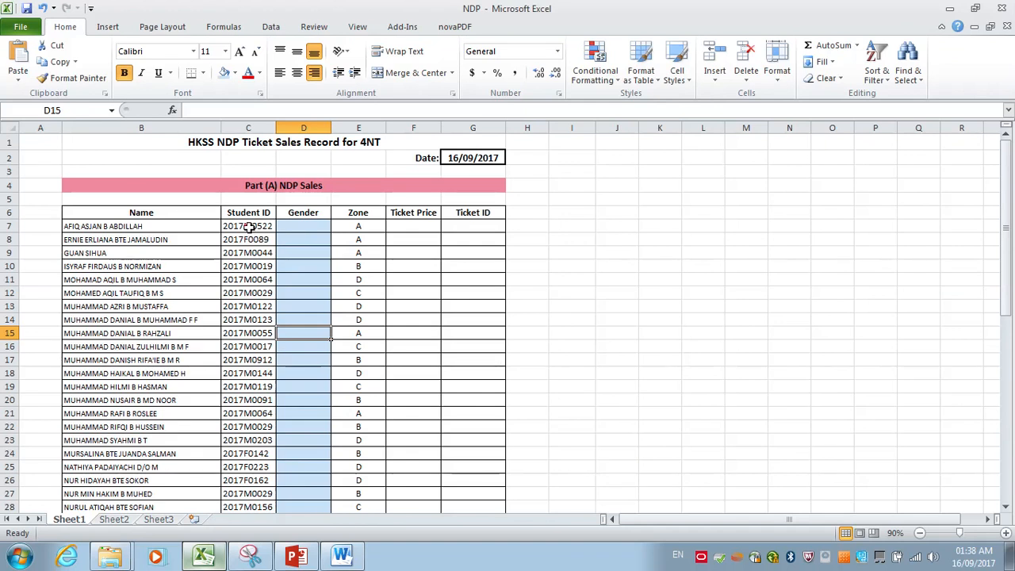
left_click(249, 245)
key("ctrl+Down")
scroll(248, 266, "up", 7)
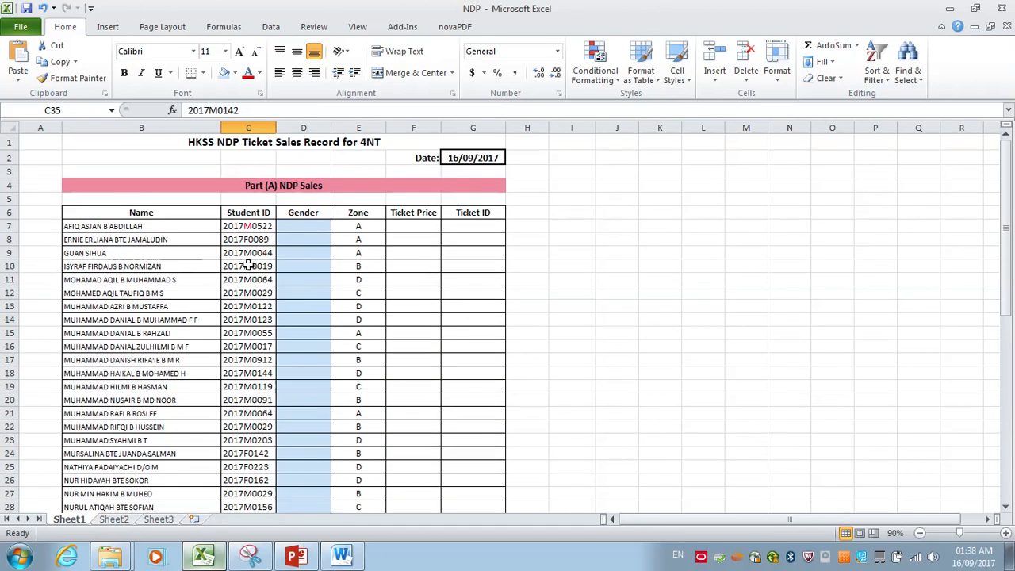
Colour only the fifth character, F, of the student ID in C8 red
double_click(246, 241)
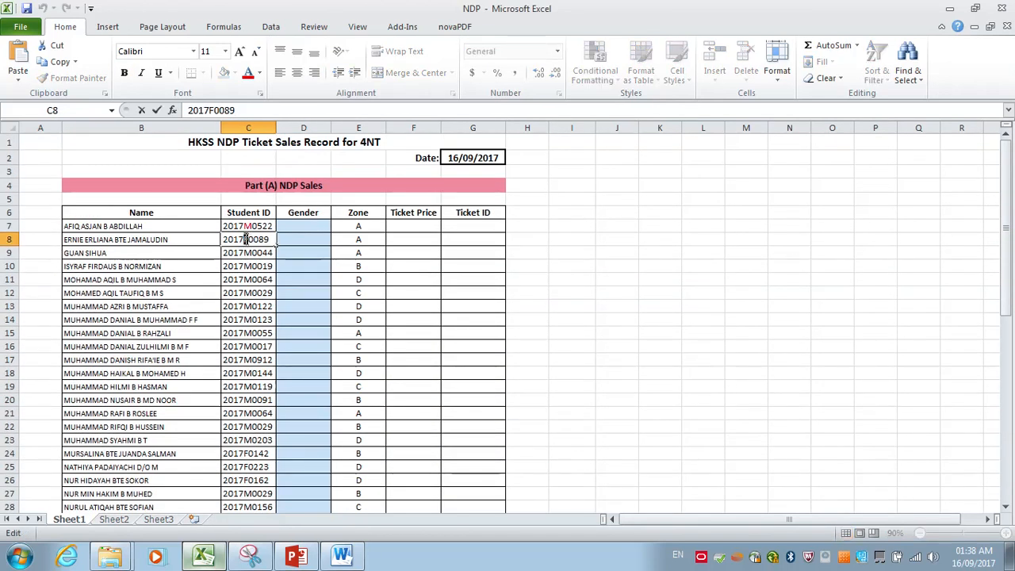
left_click(302, 342)
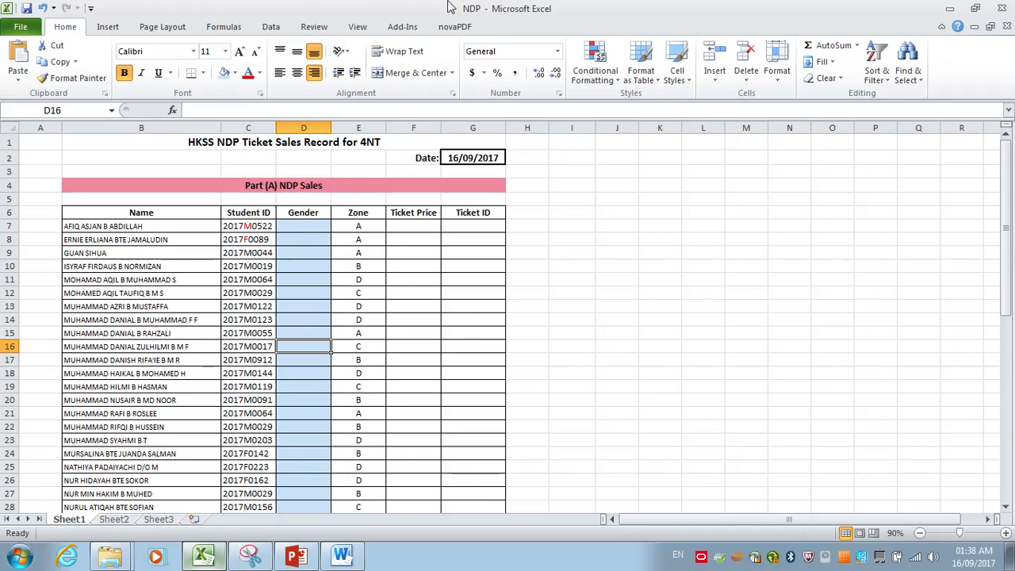
mouse_move(448, 6)
left_click(227, 223)
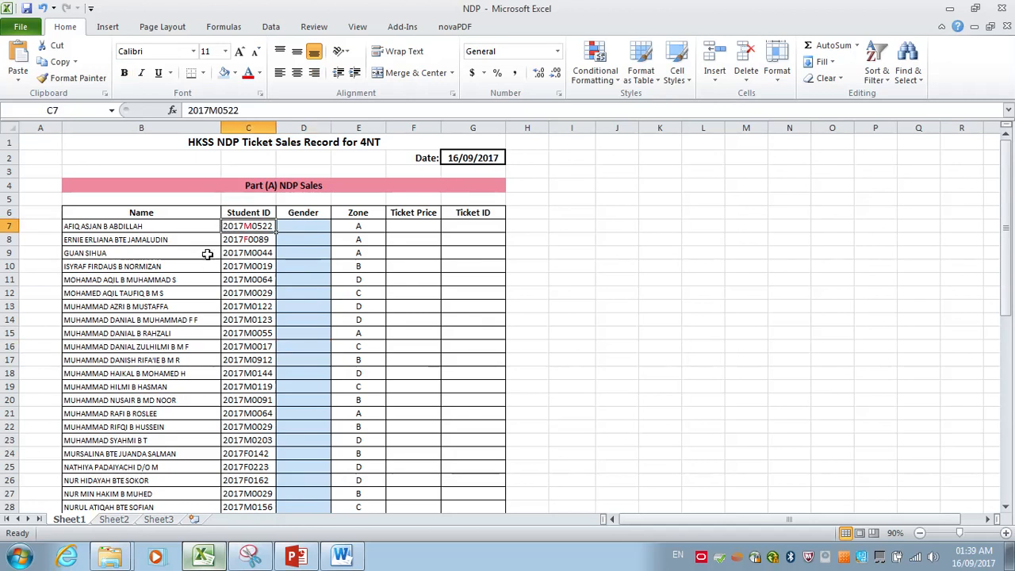
Start a MID formula in D7 with C7 as the text and 5 as the start number
double_click(302, 228)
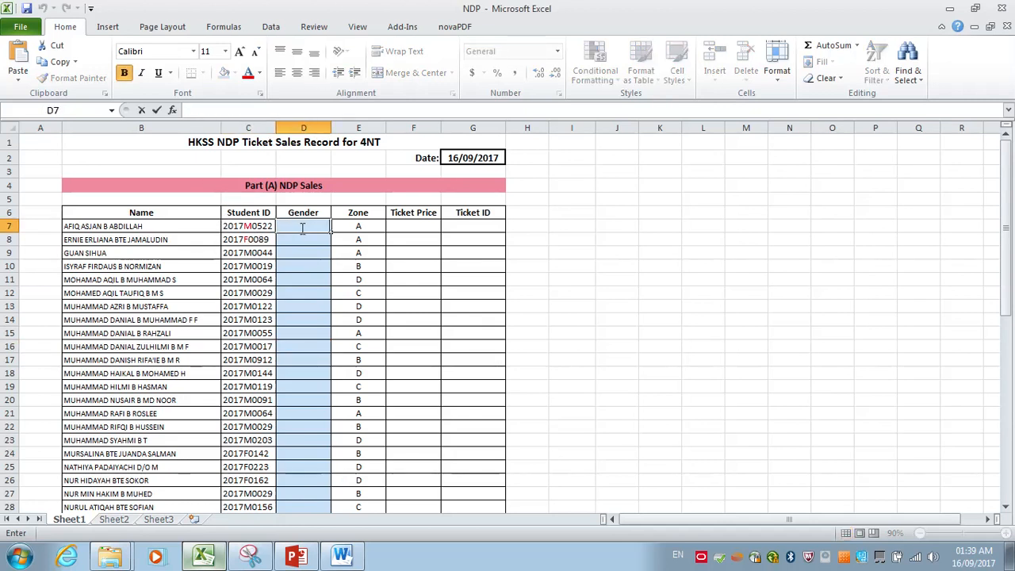
type("=mid")
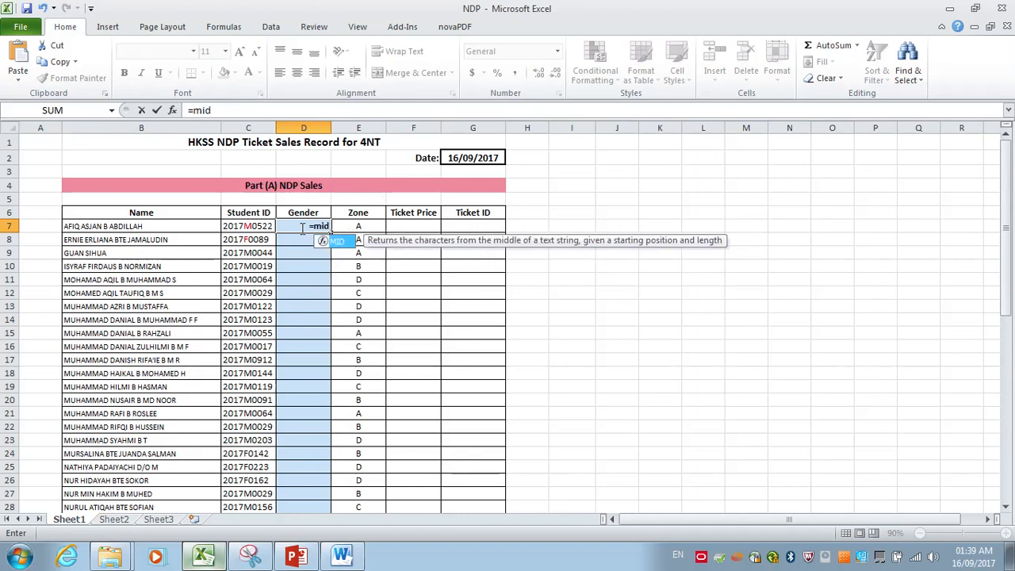
type("(")
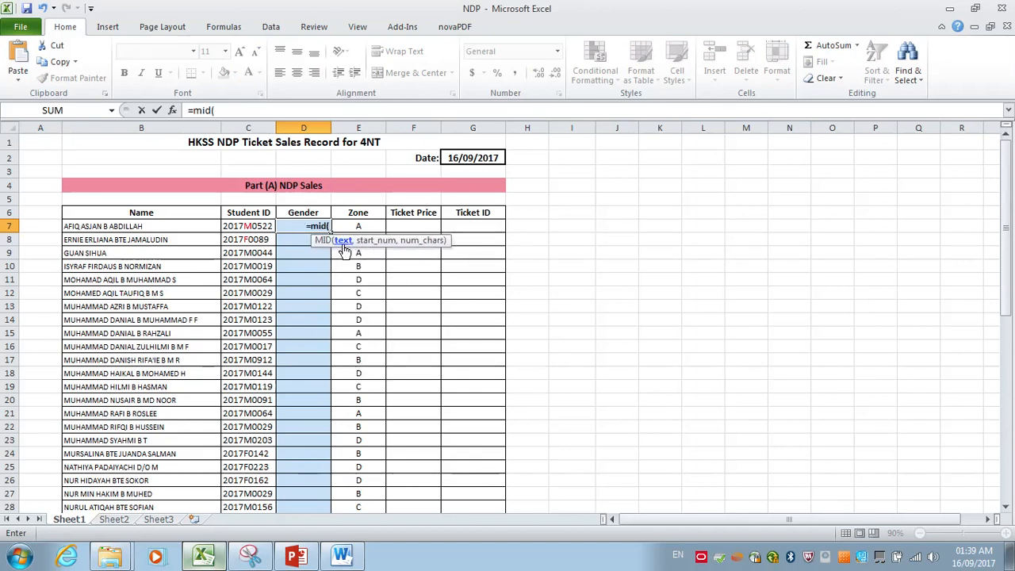
left_click(263, 226)
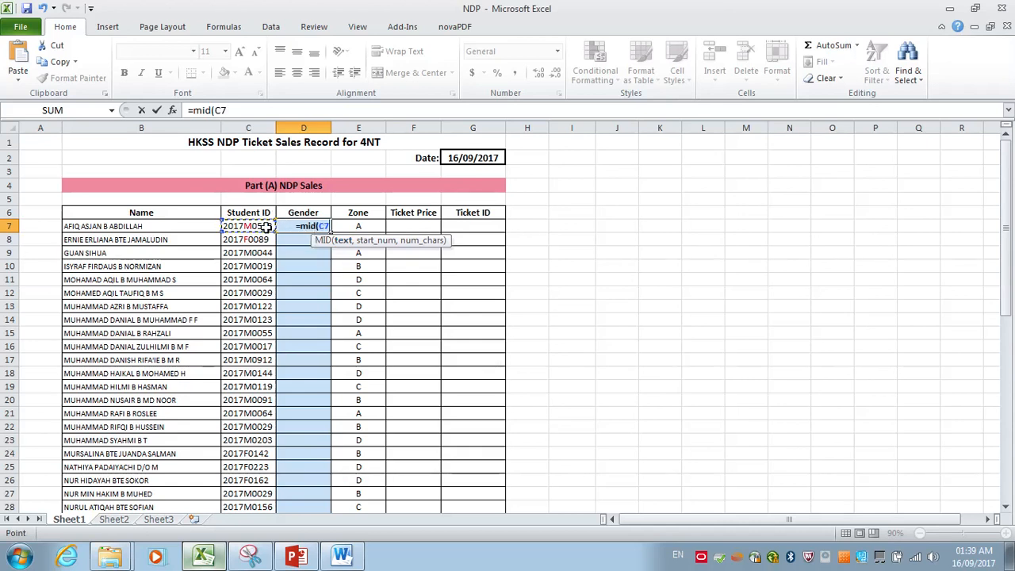
type(",")
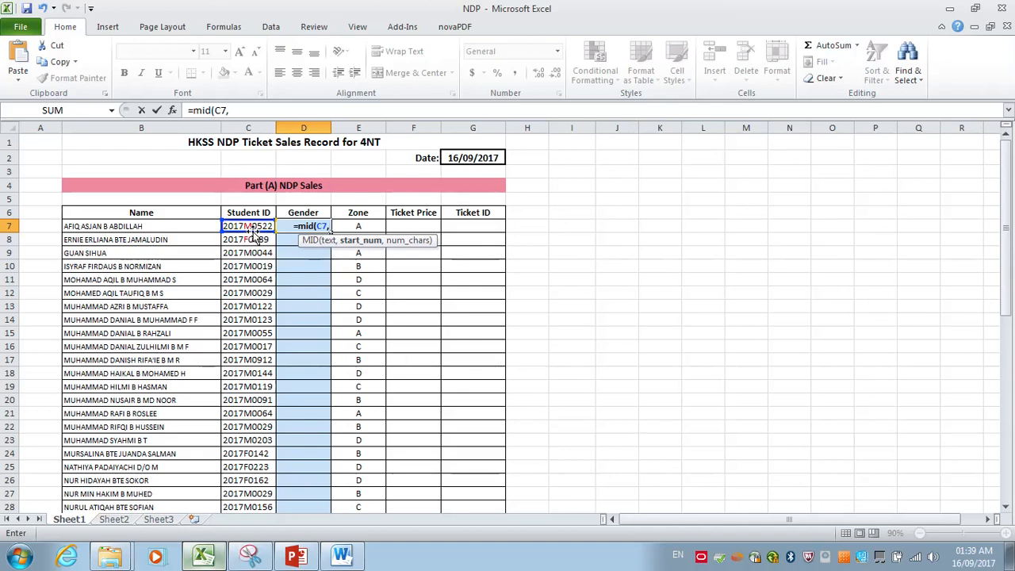
type("5")
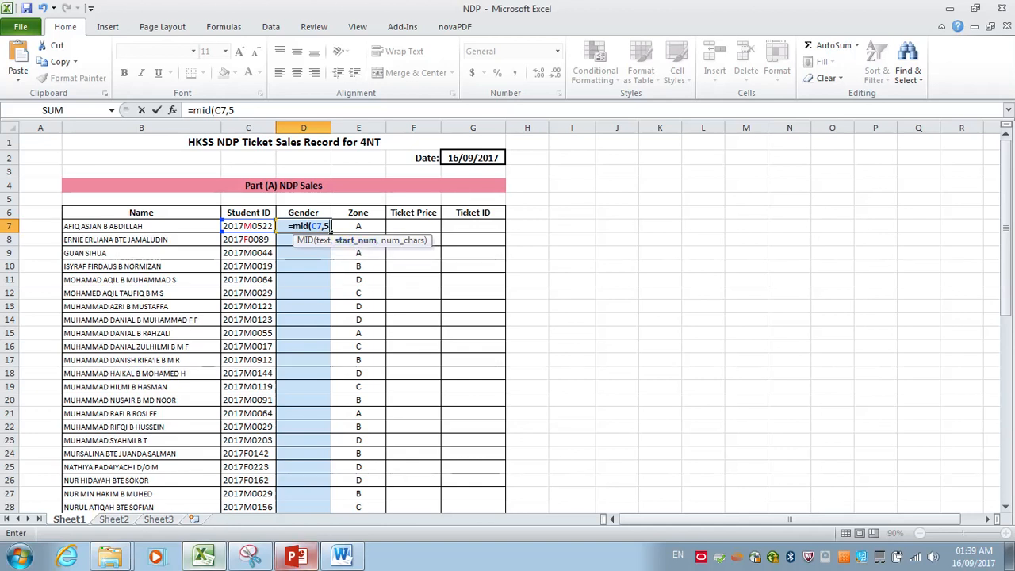
Check "fifth" in question 4 in Word, then switch back to Excel and complete the D7 formula as =MID(C7,5,1)
left_click(357, 562)
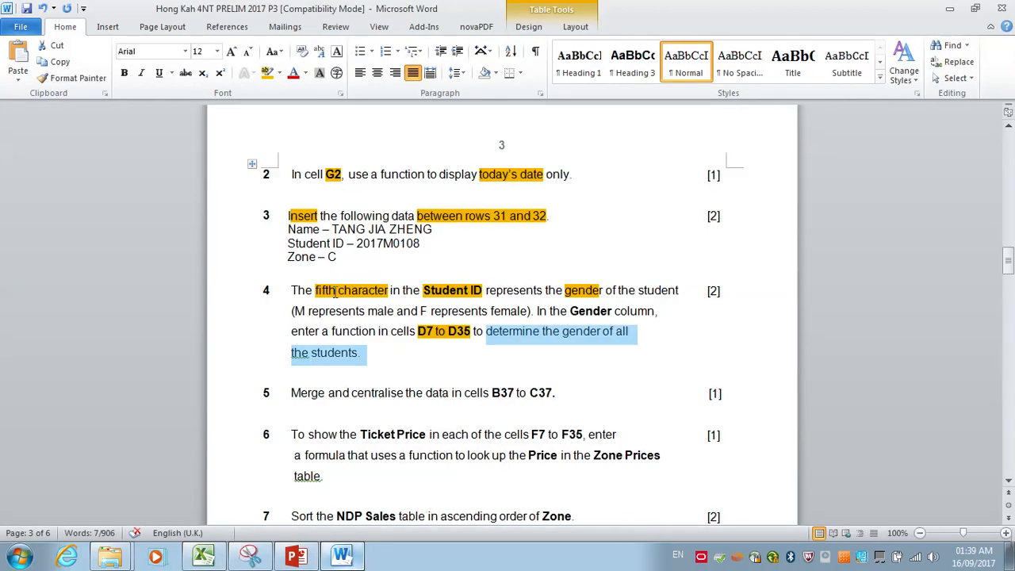
left_click_drag(315, 290, 340, 291)
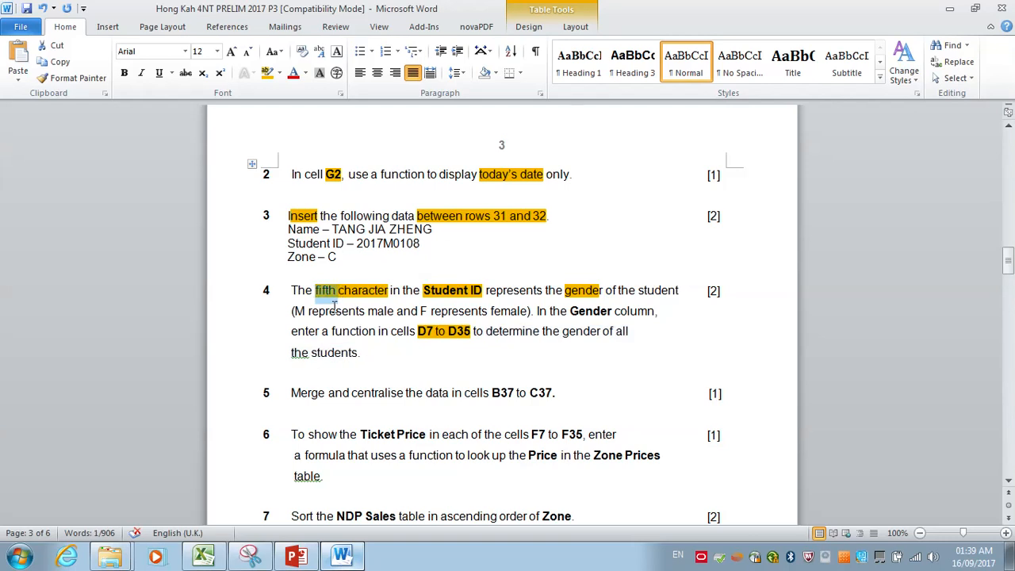
left_click(204, 558)
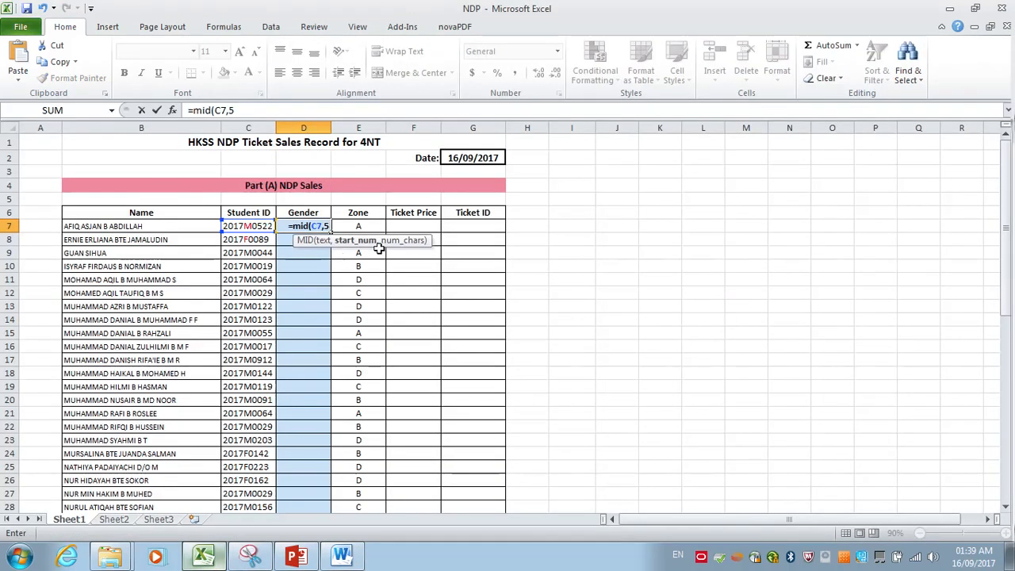
type(",")
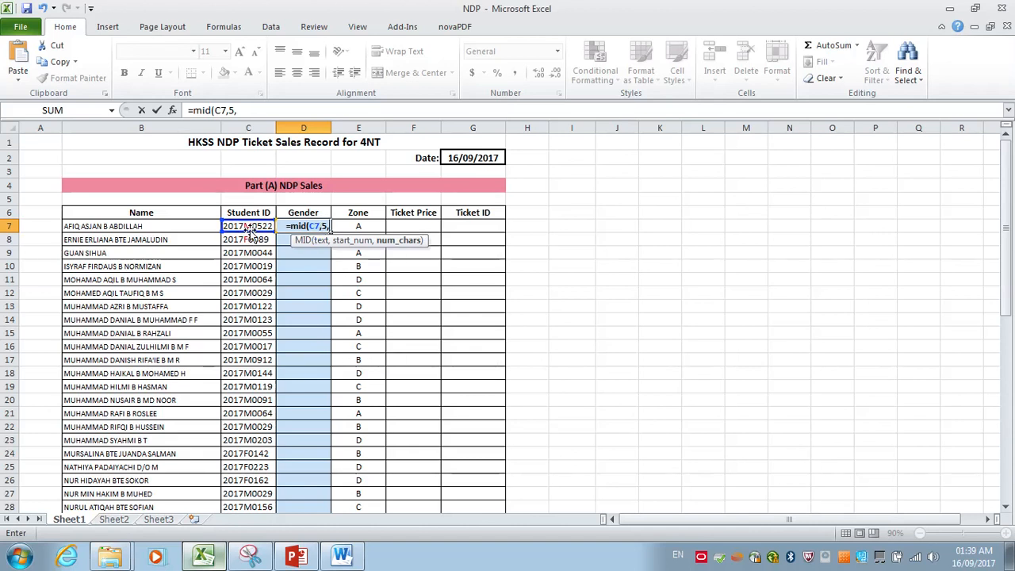
type("1")
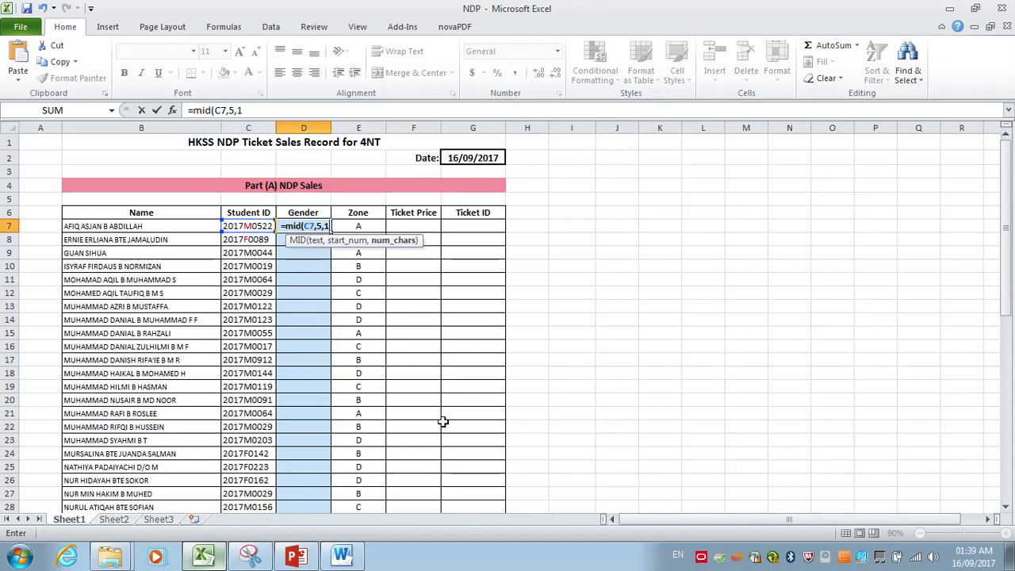
type(")")
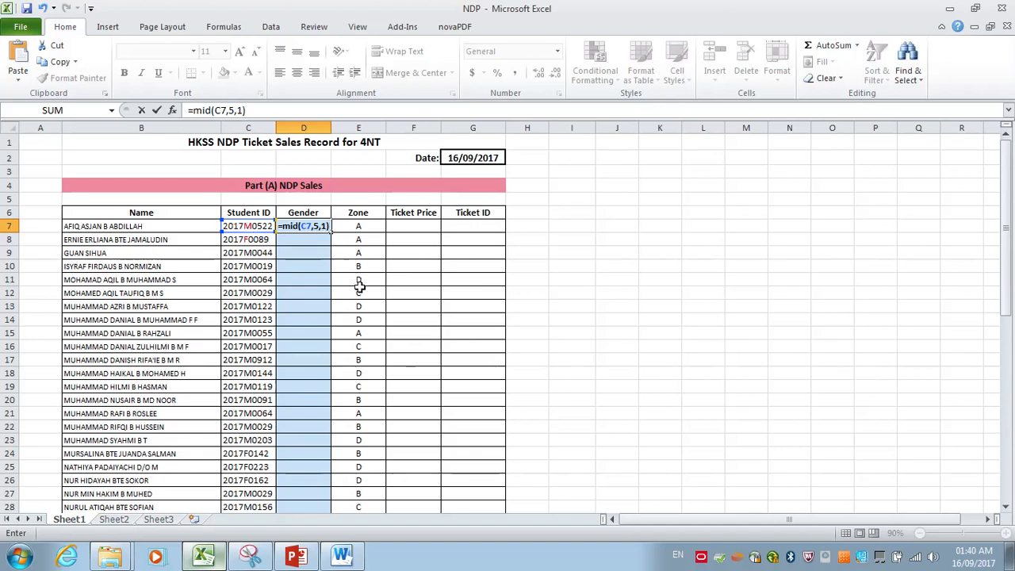
key("Return")
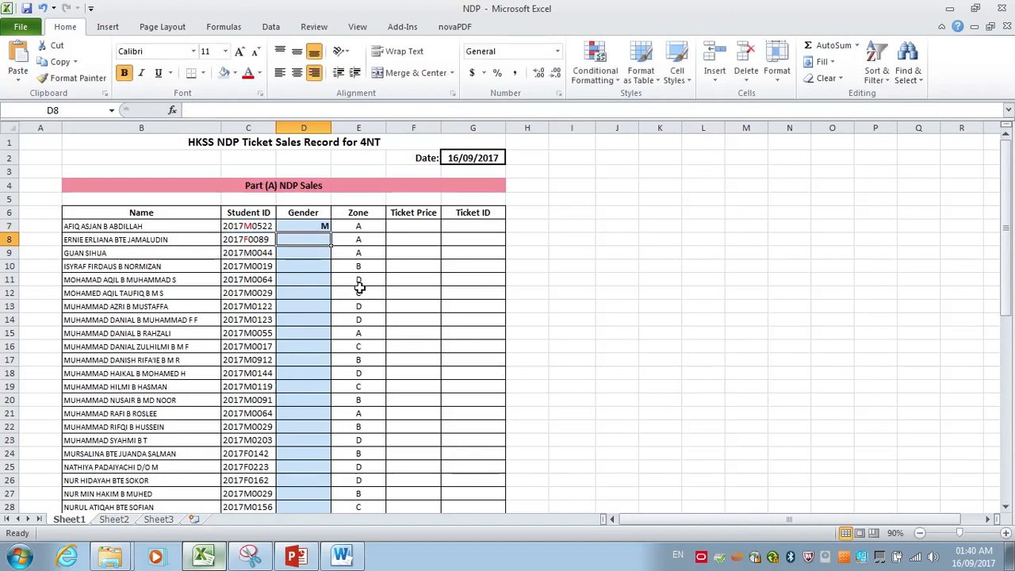
Review the number-of-characters argument of the MID formula in D7 without changing it
left_click(322, 225)
double_click(323, 228)
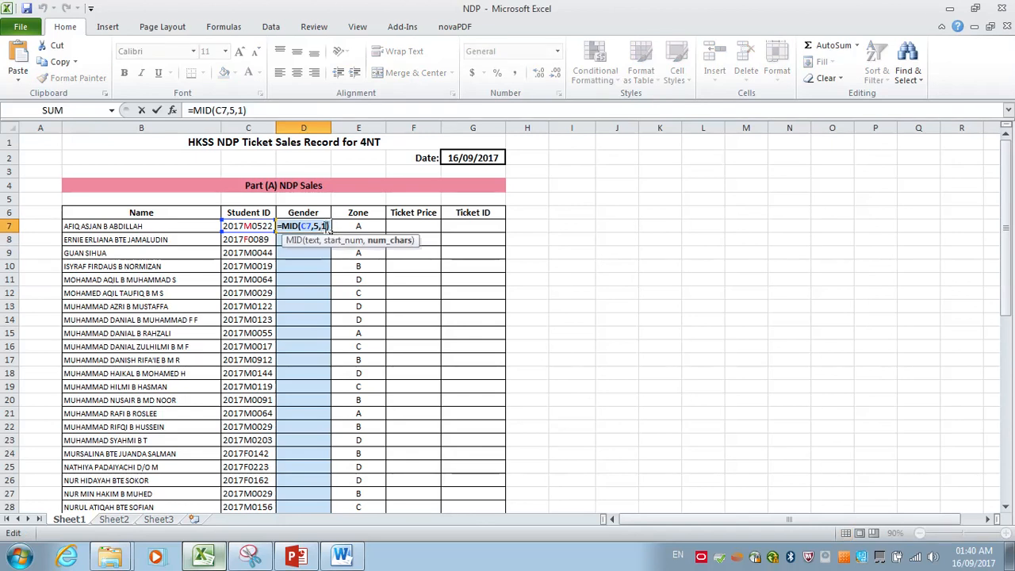
double_click(324, 226)
key("Escape")
Colour the fifth and sixth characters, M0, of the student ID in C7 red
double_click(259, 226)
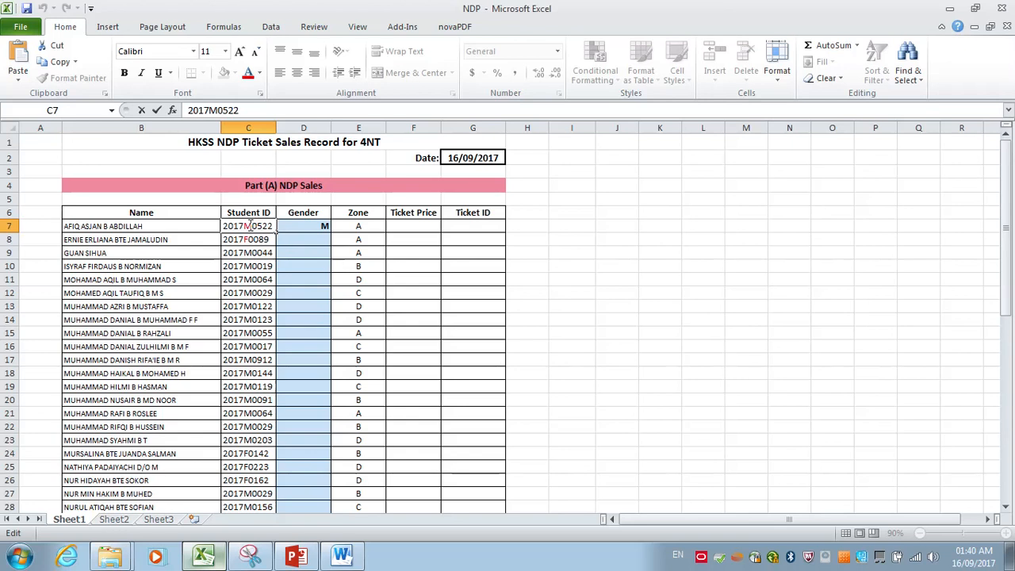
left_click_drag(245, 226, 252, 226)
left_click(248, 72)
Change the formula in D7 to =MID(C7,5,2) so it extracts two characters from the student ID
left_click(324, 227)
double_click(325, 228)
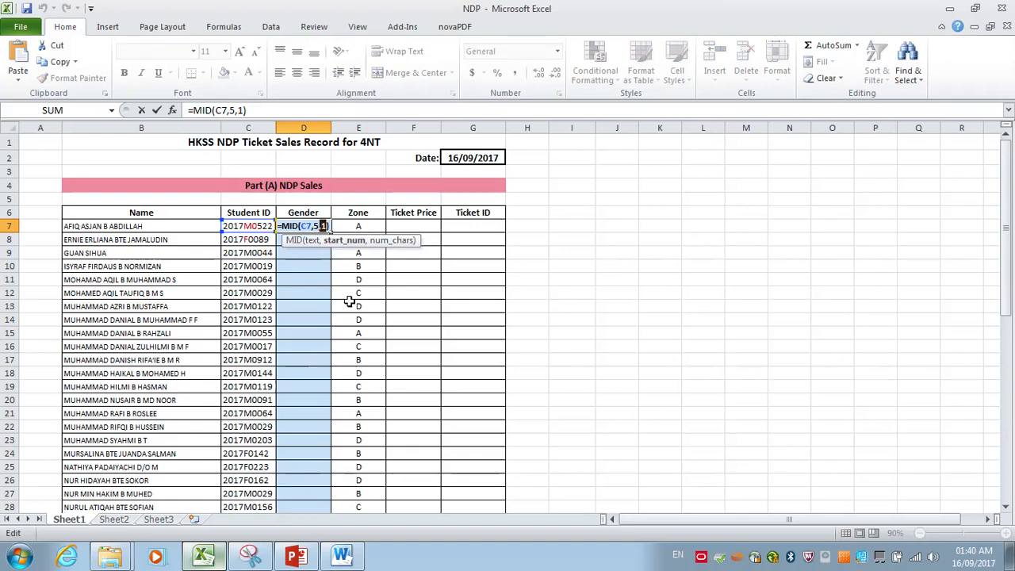
type("2")
key("Return")
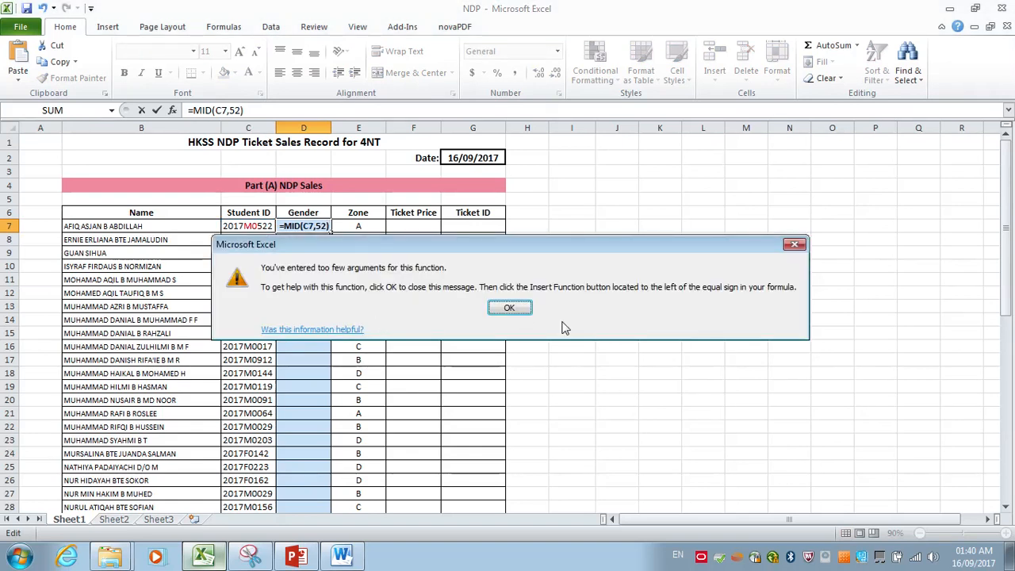
left_click(511, 309)
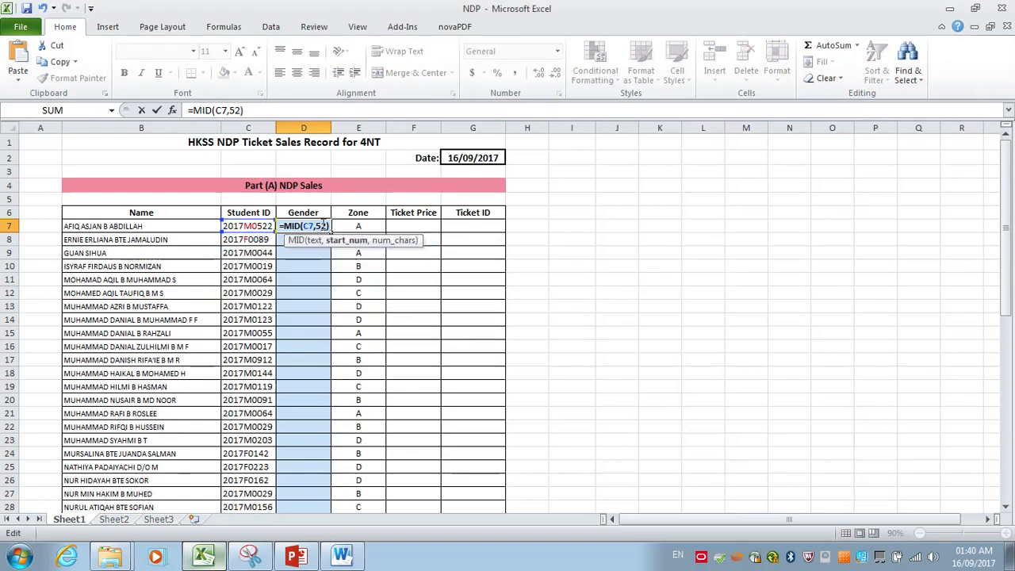
type("5,2")
key("Return")
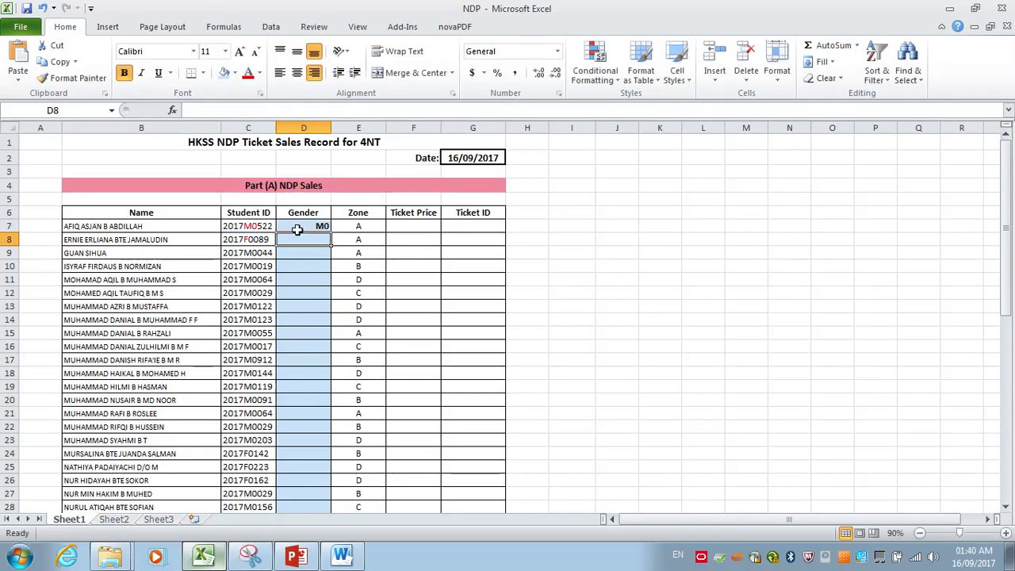
Set the number of characters in the D7 MID formula to 3
double_click(298, 229)
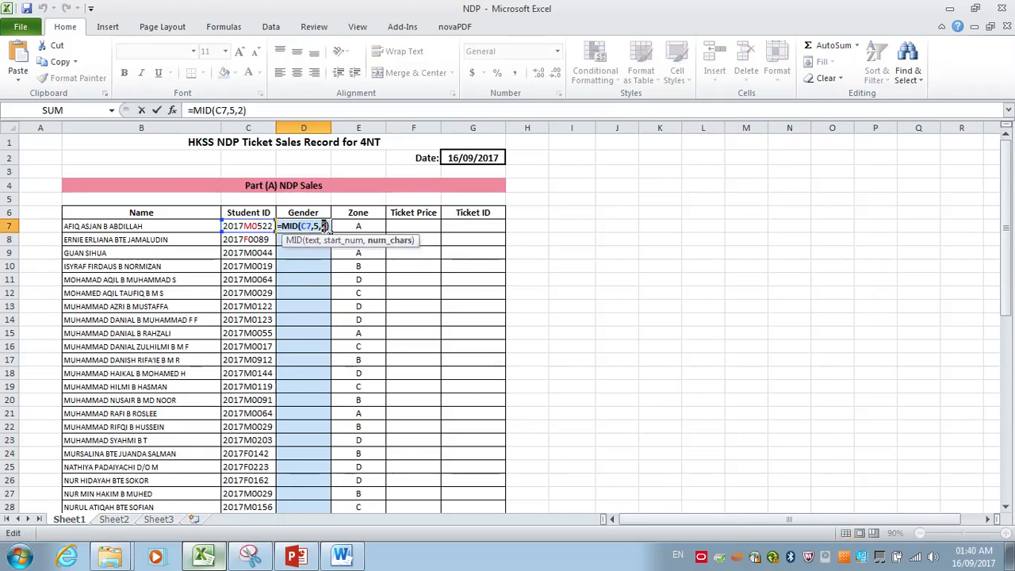
type("3")
key("Return")
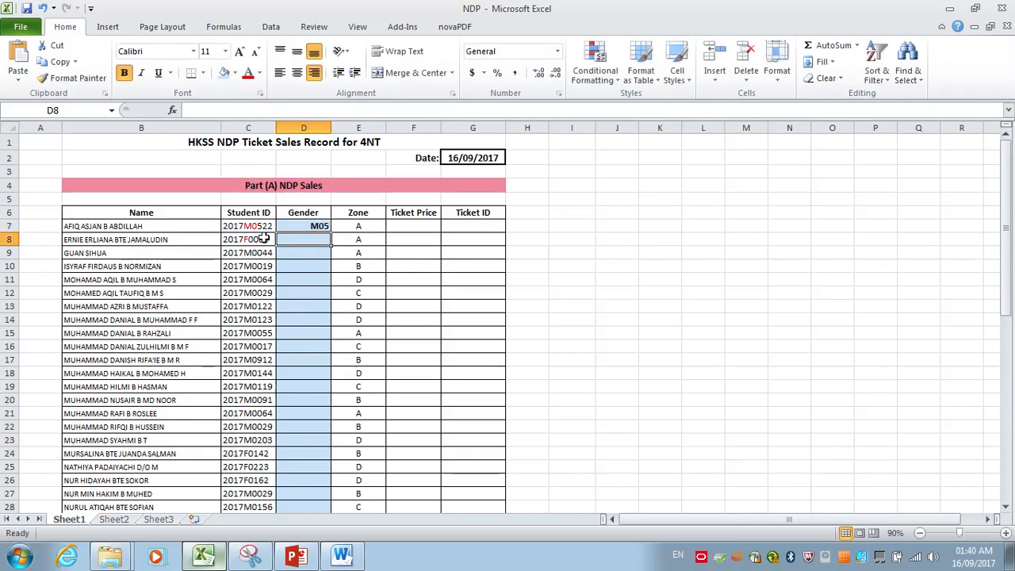
Set the number of characters in the D7 MID formula back to 1, giving =MID(C7,5,1)
double_click(325, 226)
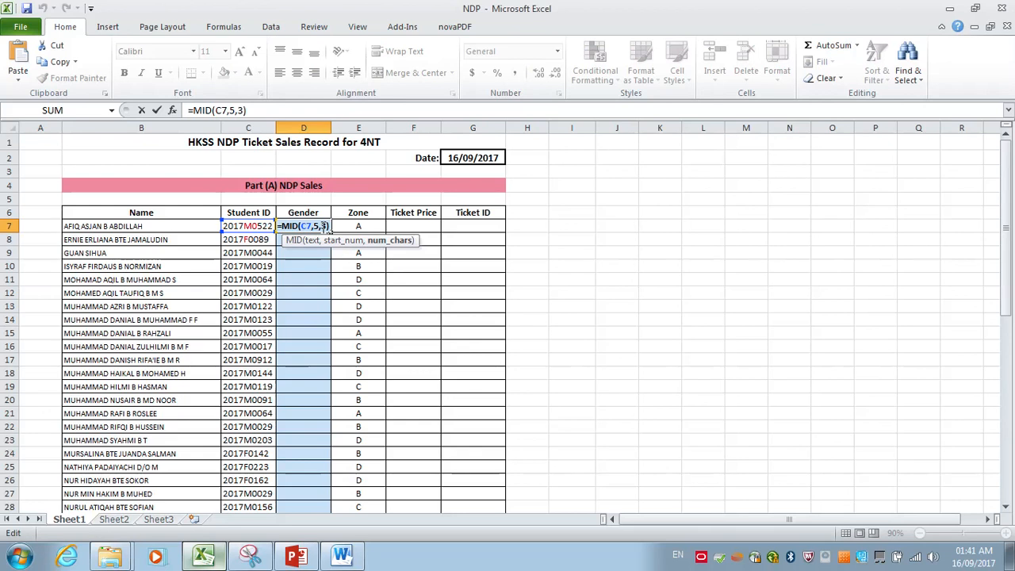
double_click(325, 226)
type("1")
left_click(317, 263)
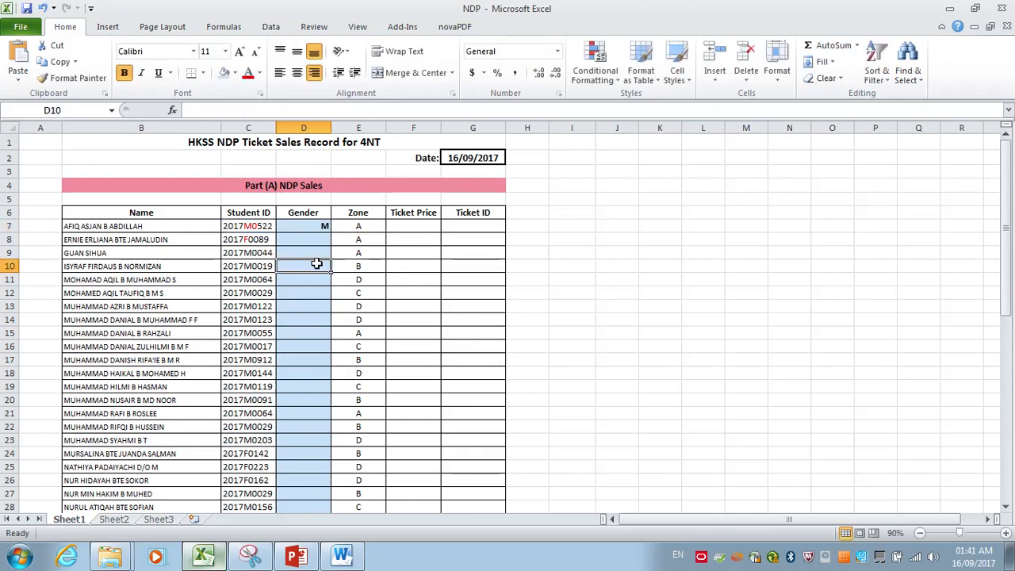
Reset the font colour of the student IDs in C7 and C8 to Automatic
left_click(256, 225)
left_click_drag(256, 238, 256, 228)
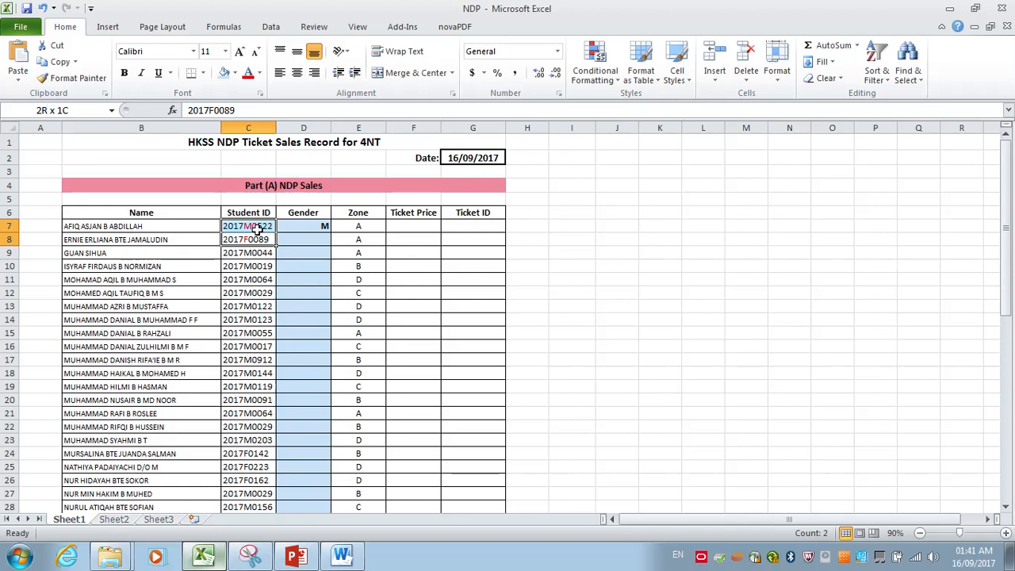
left_click(260, 74)
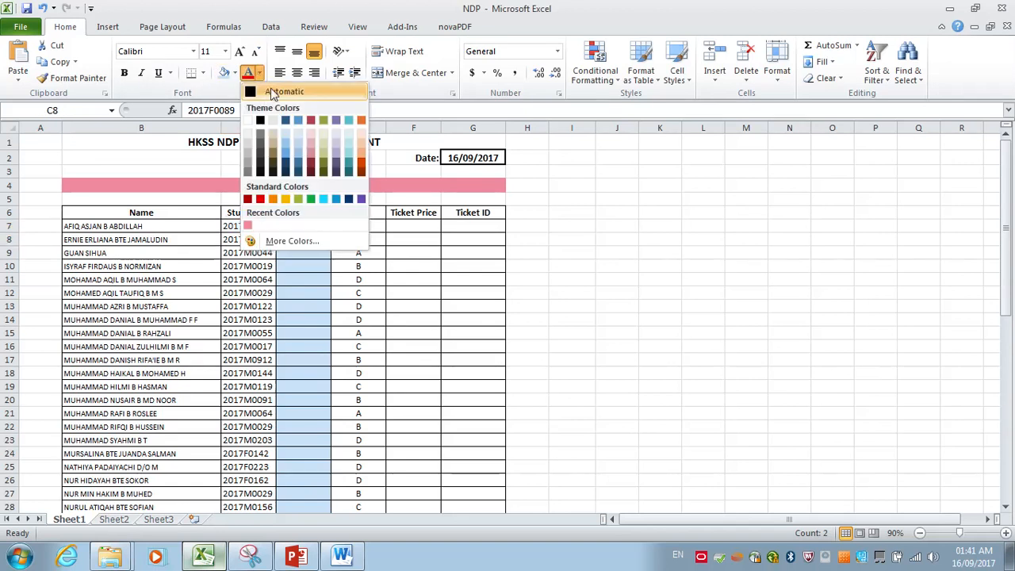
left_click(271, 94)
Colour the last two characters of the student ID in C7 red
double_click(264, 226)
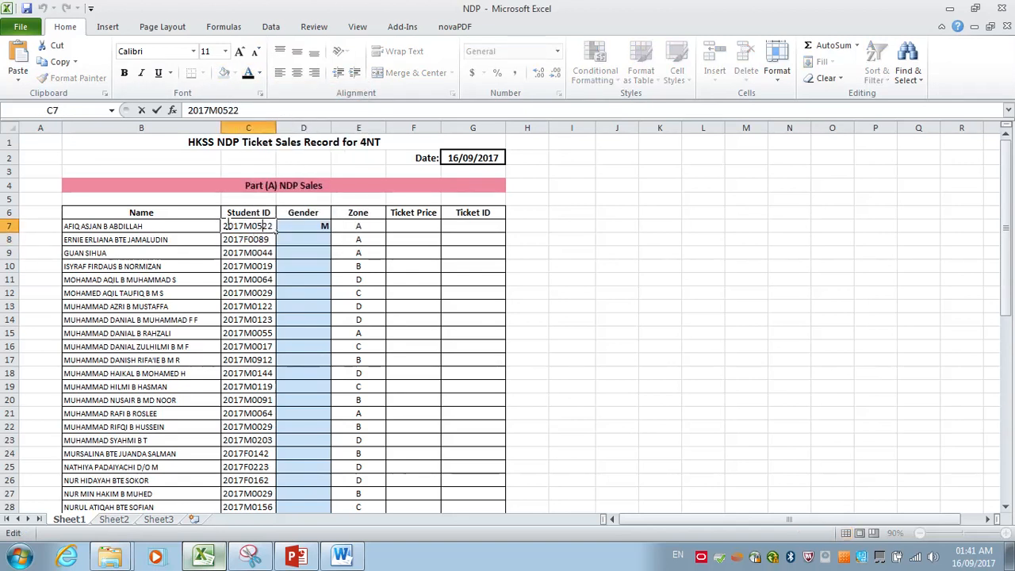
left_click(259, 74)
left_click(228, 226)
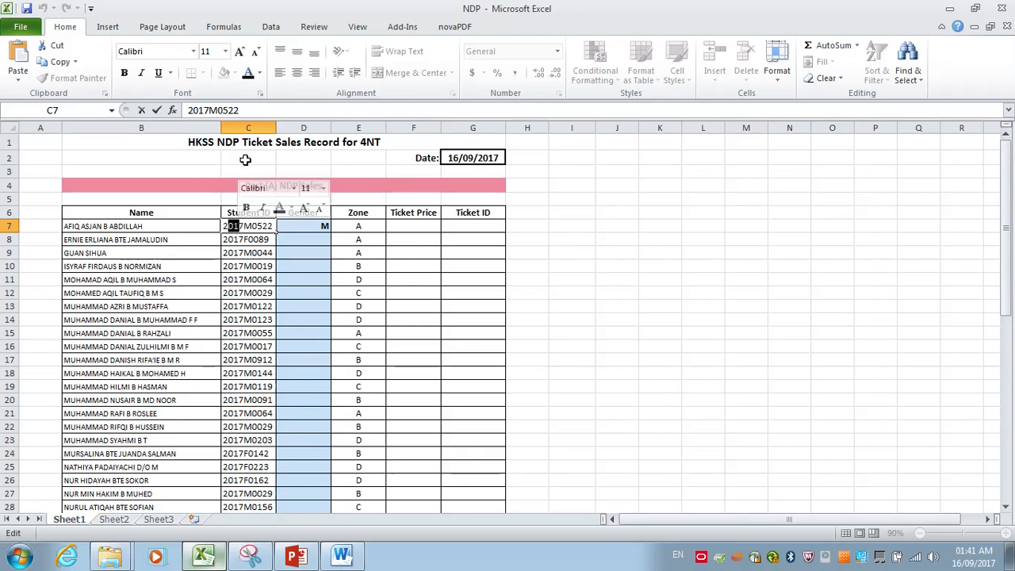
left_click(267, 226)
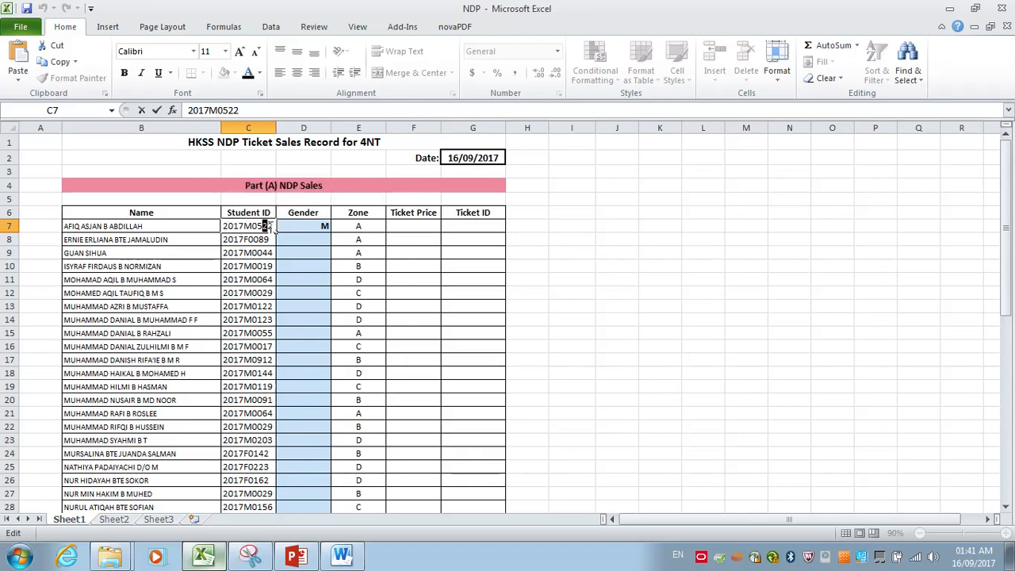
left_click(259, 74)
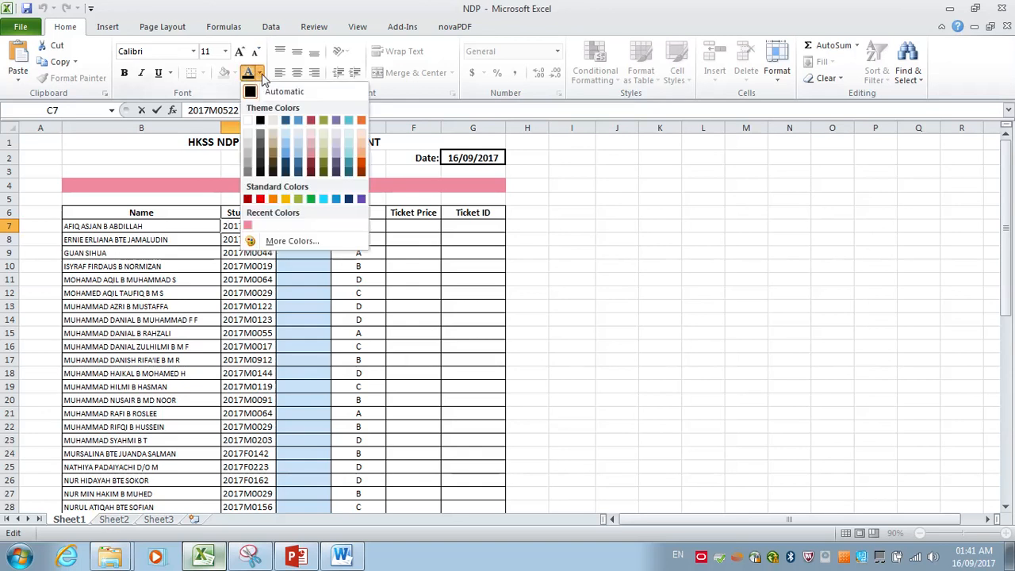
left_click(260, 198)
Change the formula in D7 to =MID(C7,8,2) so it extracts the last two characters of the student ID
left_click(301, 226)
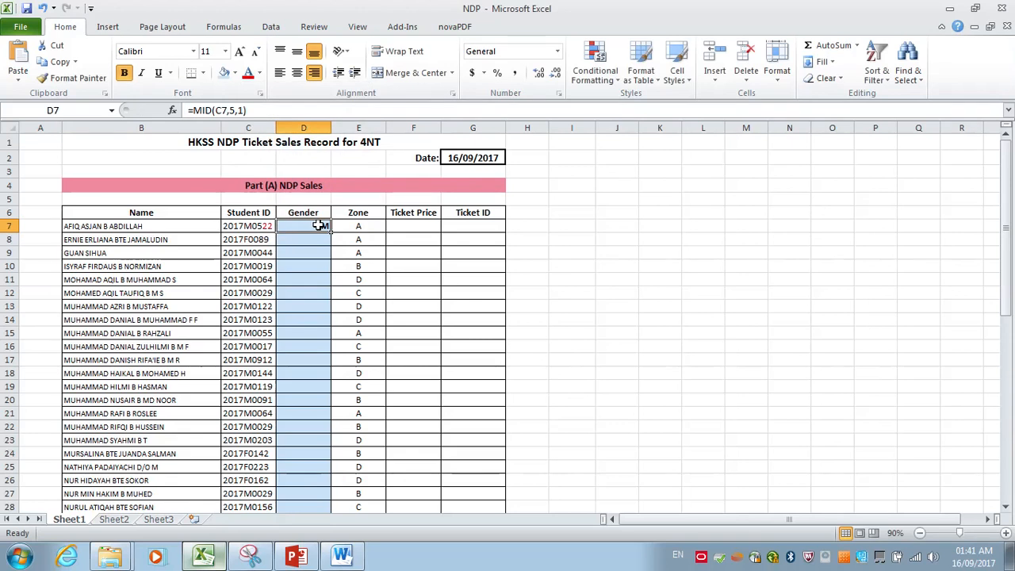
double_click(326, 225)
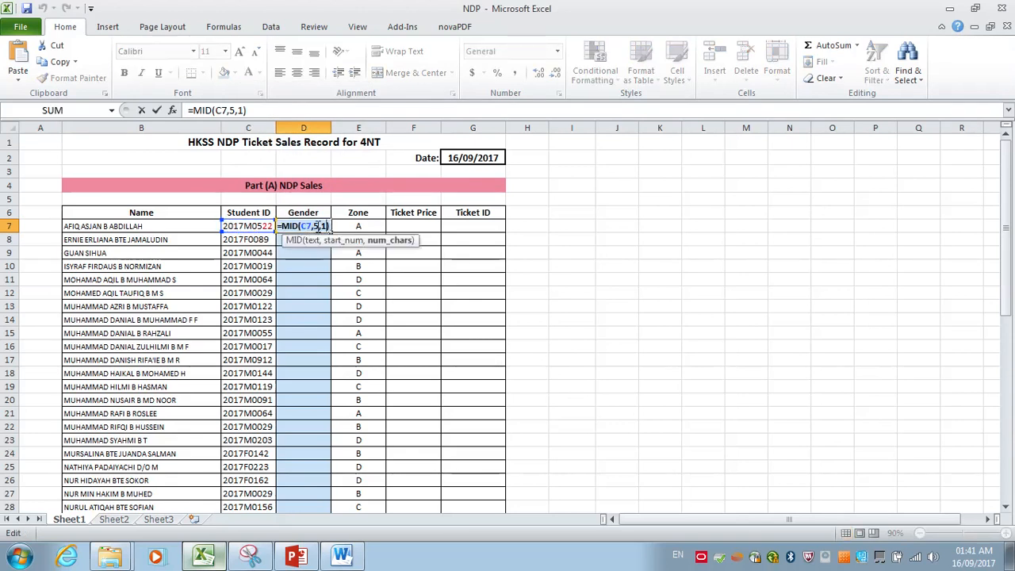
double_click(315, 226)
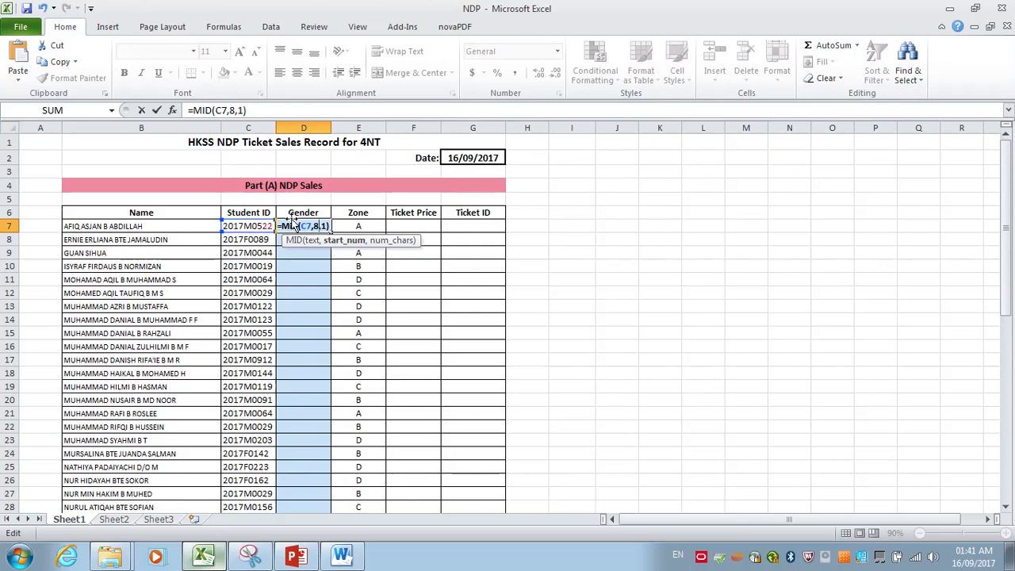
left_click(323, 226)
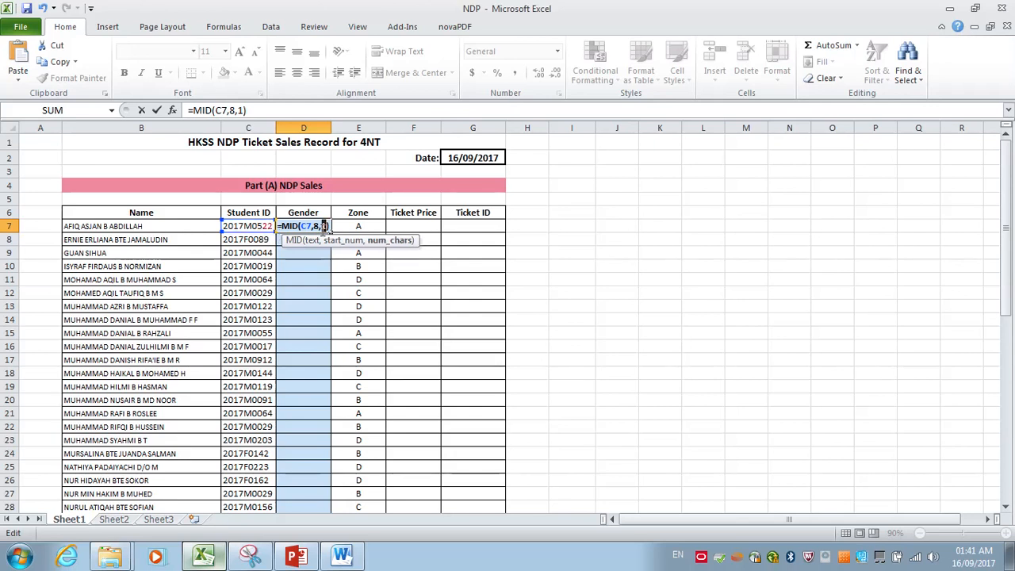
key("Return")
left_click(324, 226)
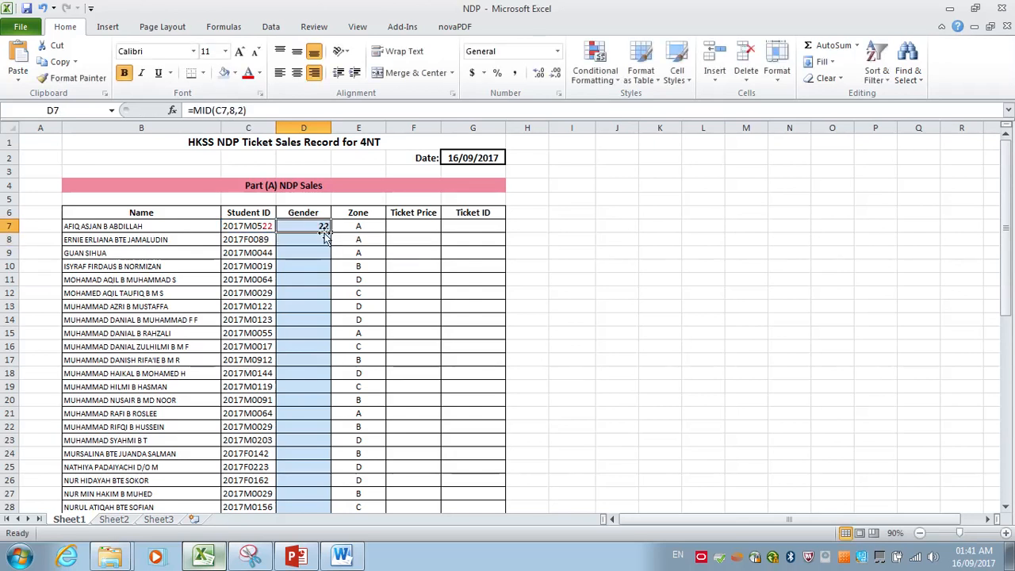
Enter =MID(C8,8,2) in D8 to extract the last two characters of that row's student ID
left_click(315, 240)
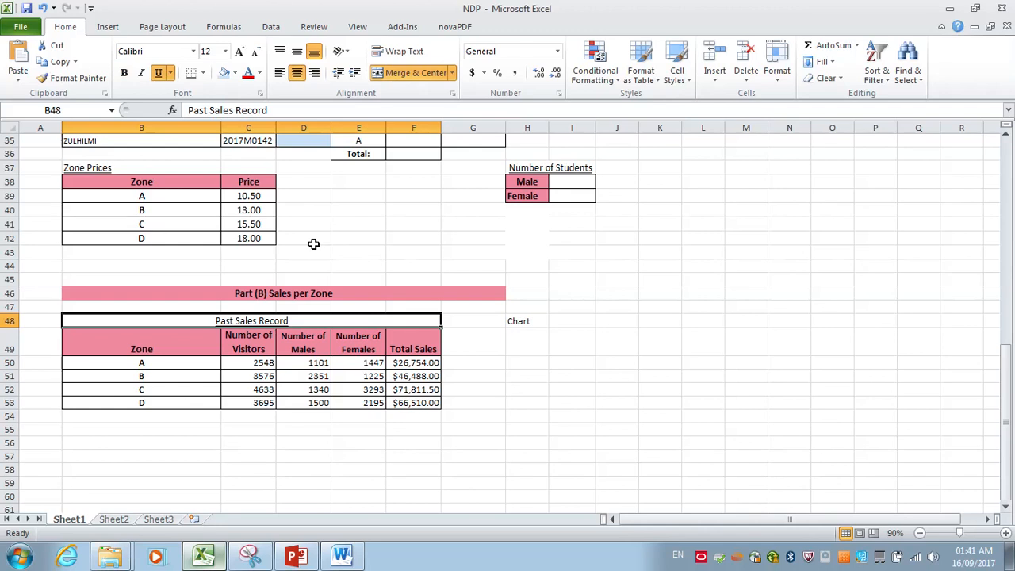
scroll(329, 227, "up", 6)
scroll(329, 226, "up", 6)
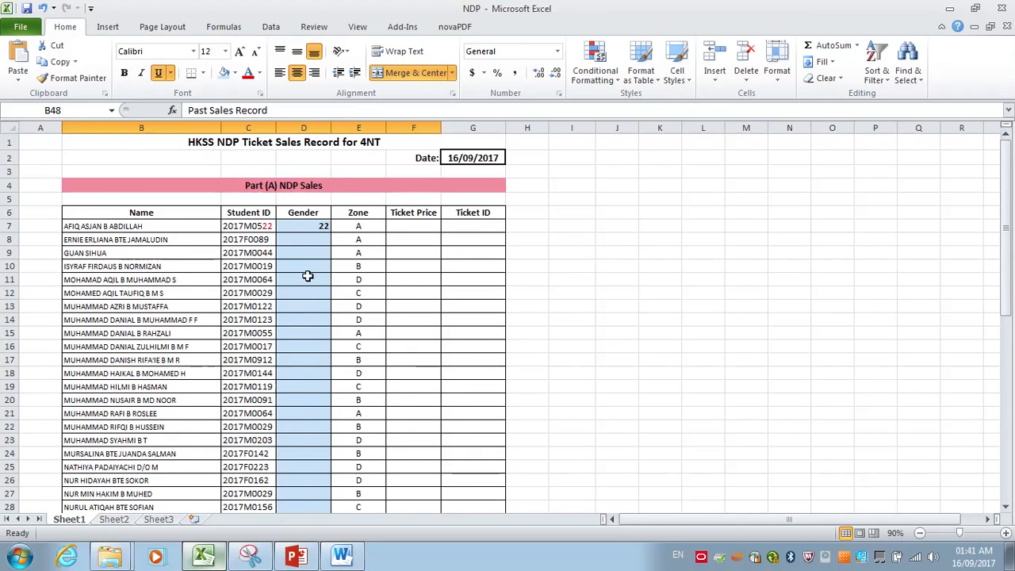
left_click(320, 235)
double_click(320, 233)
left_click(319, 241)
double_click(320, 241)
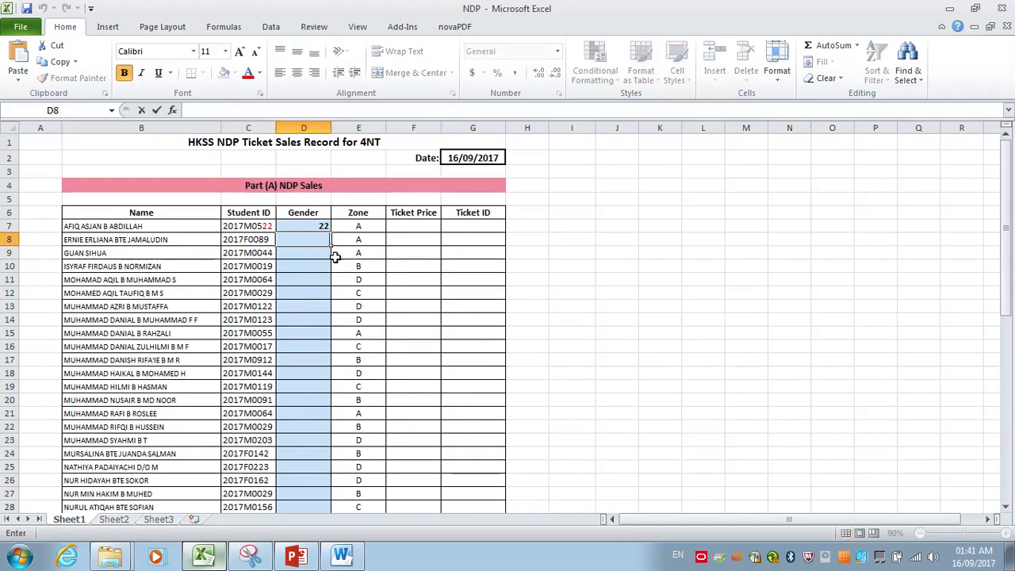
type("=mid(")
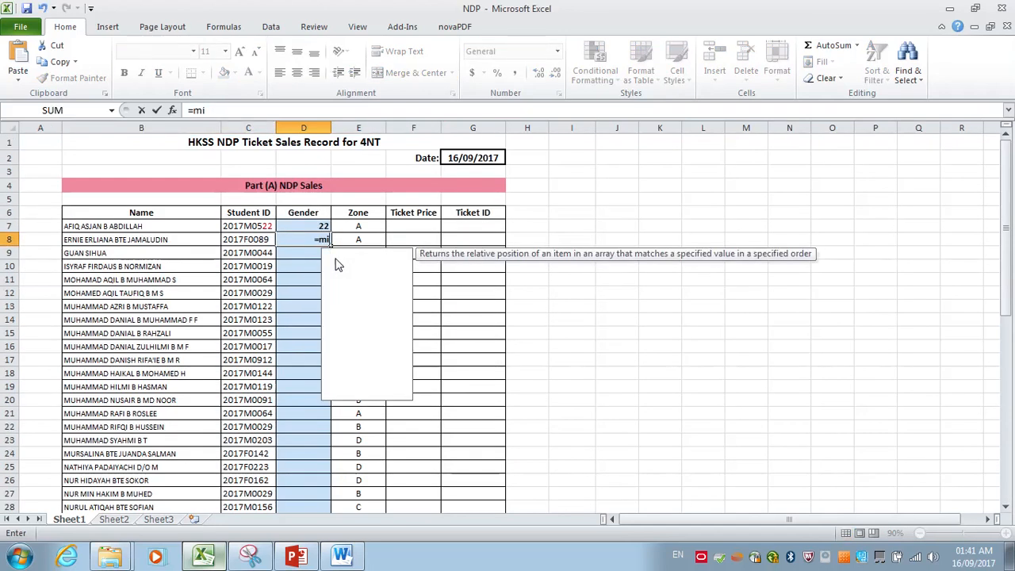
left_click(248, 241)
type(",")
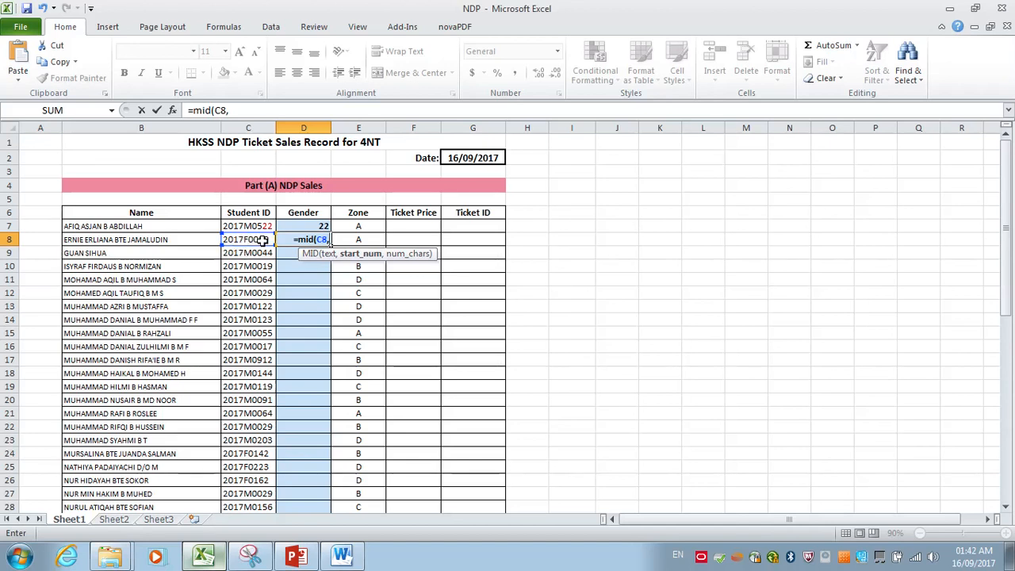
type("8,")
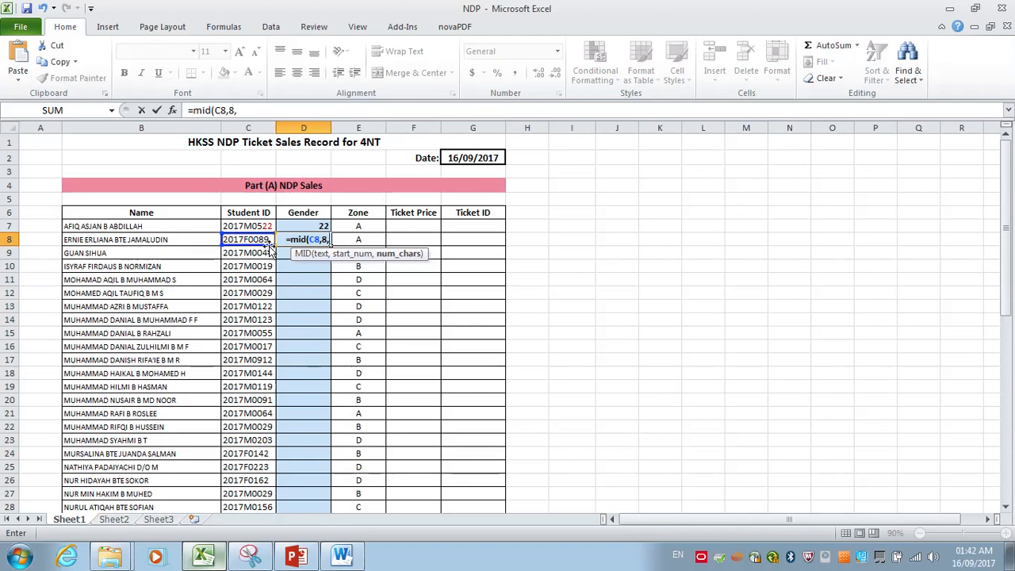
type("2")
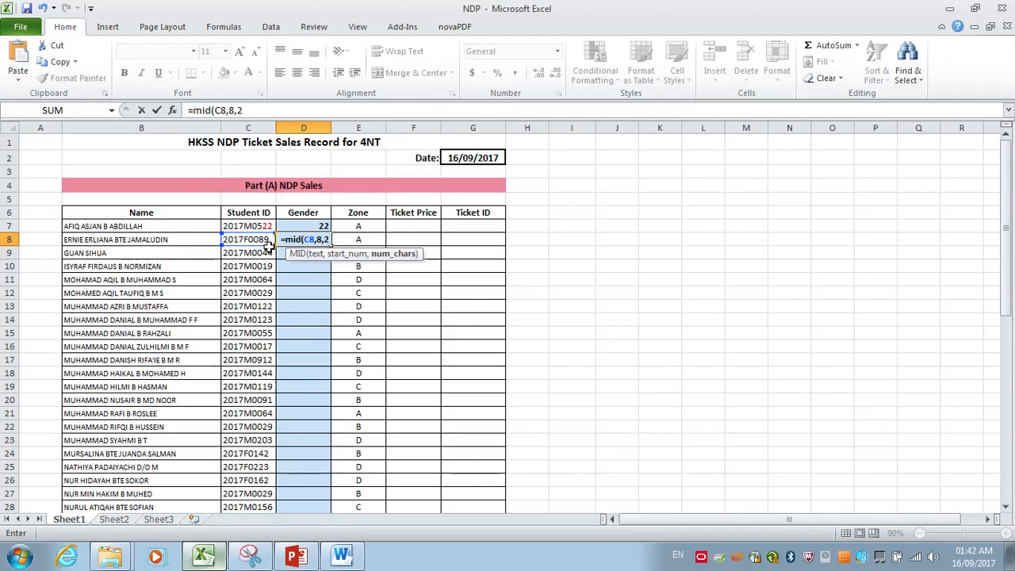
type(")")
key("Return")
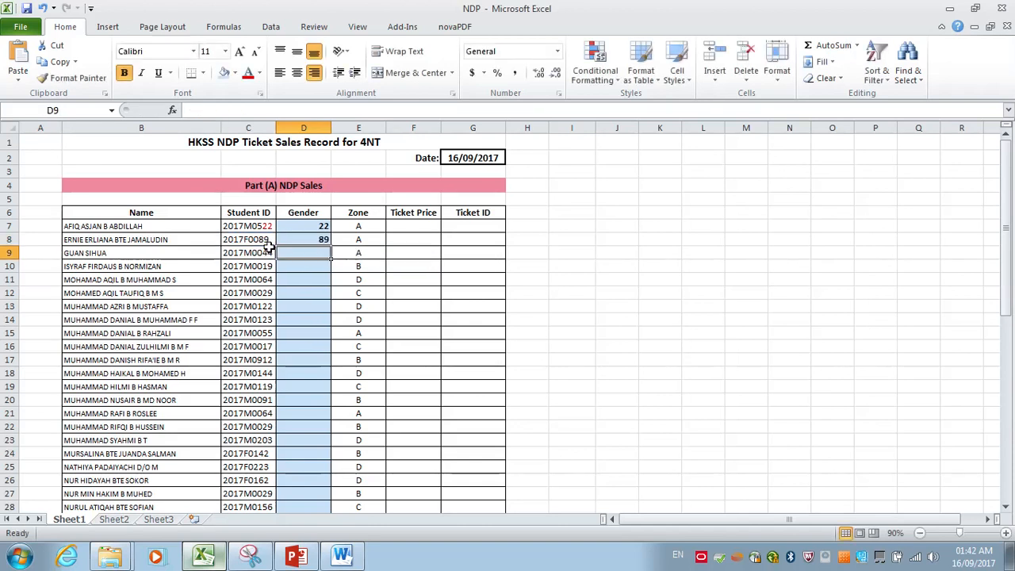
Set the start number in the D7 formula to 5 and the number of characters to 1, giving =MID(C7,5,1)
left_click(325, 227)
double_click(325, 227)
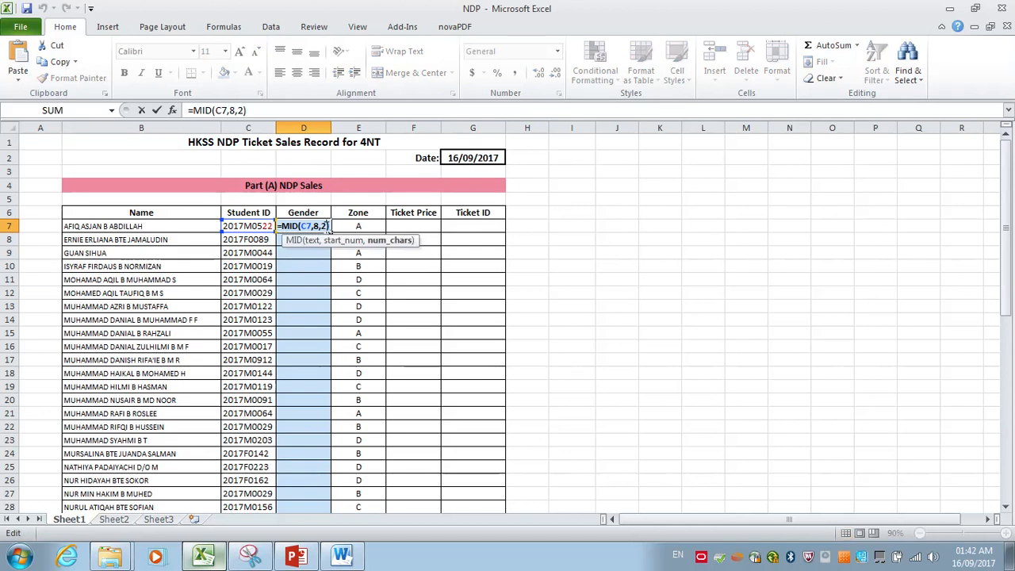
double_click(318, 226)
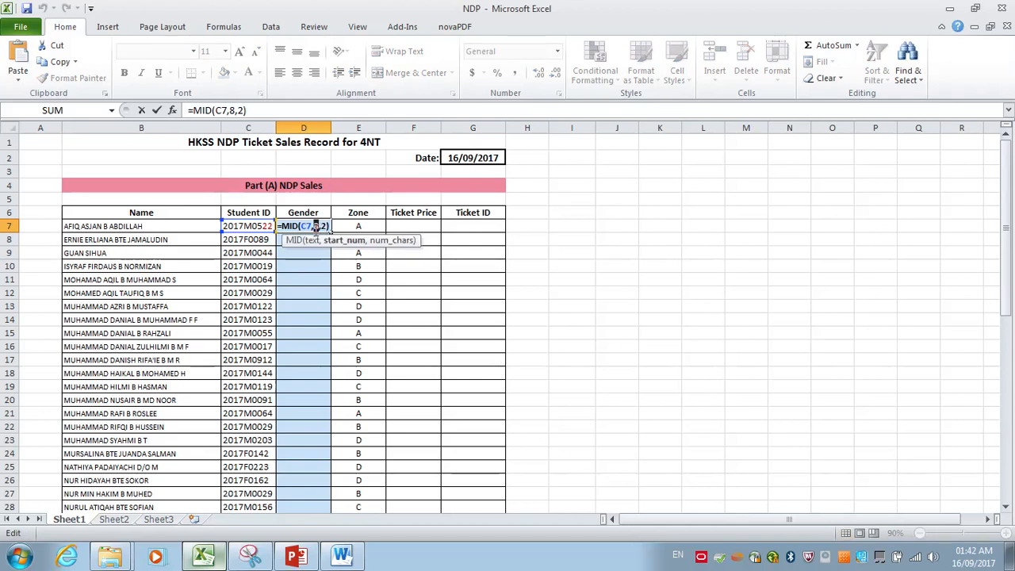
type("5")
double_click(323, 227)
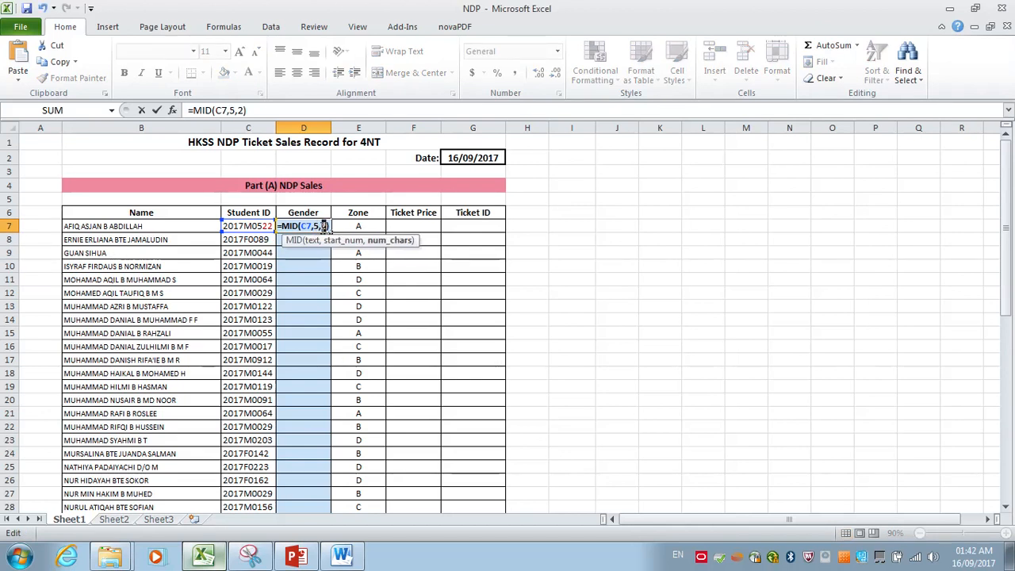
type("1")
key("Return")
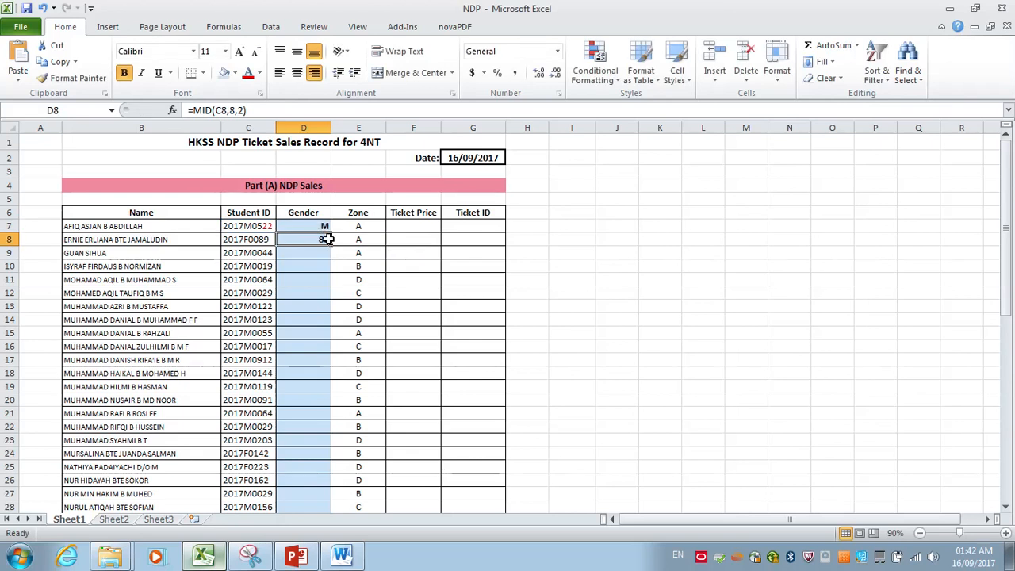
Reset the font colour of C7 to Automatic and colour only the fifth character, M, of its student ID red
left_click(325, 227)
left_click(254, 226)
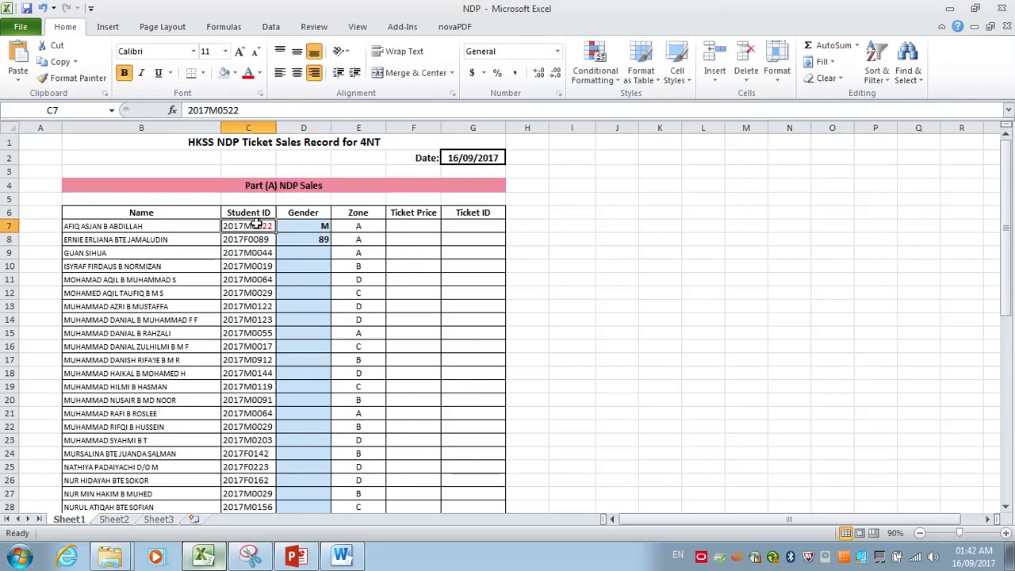
left_click(257, 72)
left_click(290, 90)
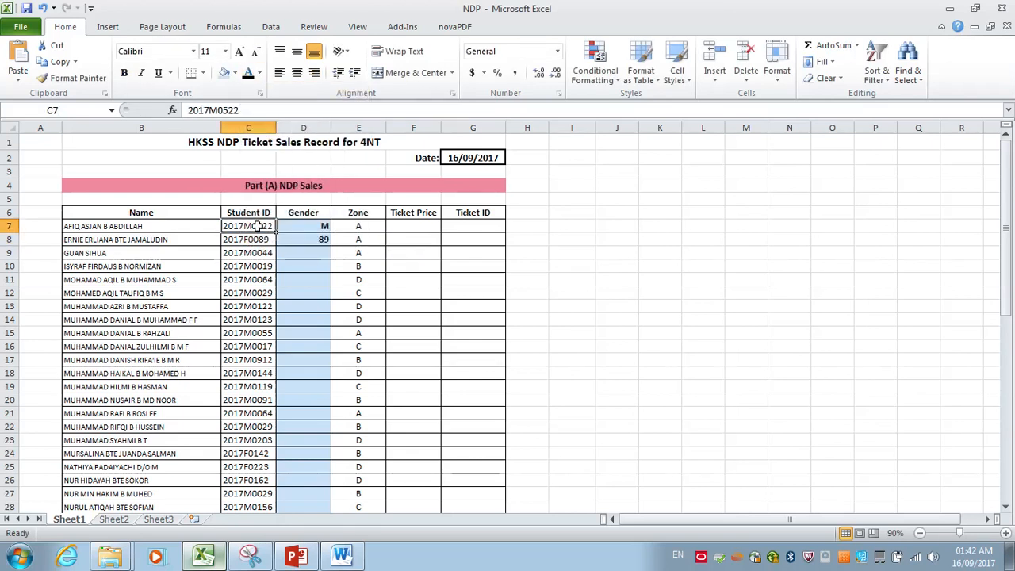
double_click(252, 227)
left_click_drag(245, 226, 251, 226)
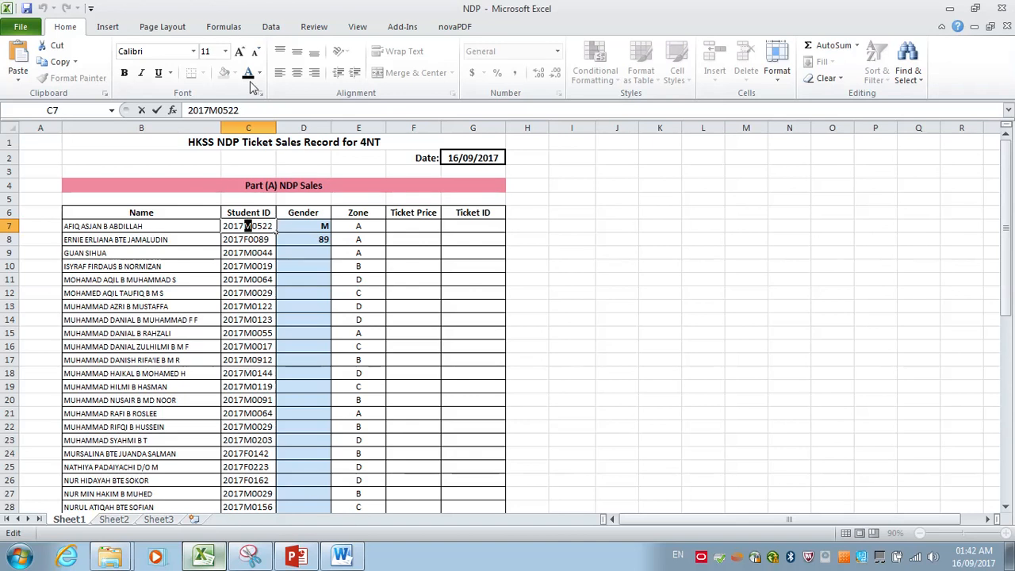
left_click(259, 72)
left_click(263, 199)
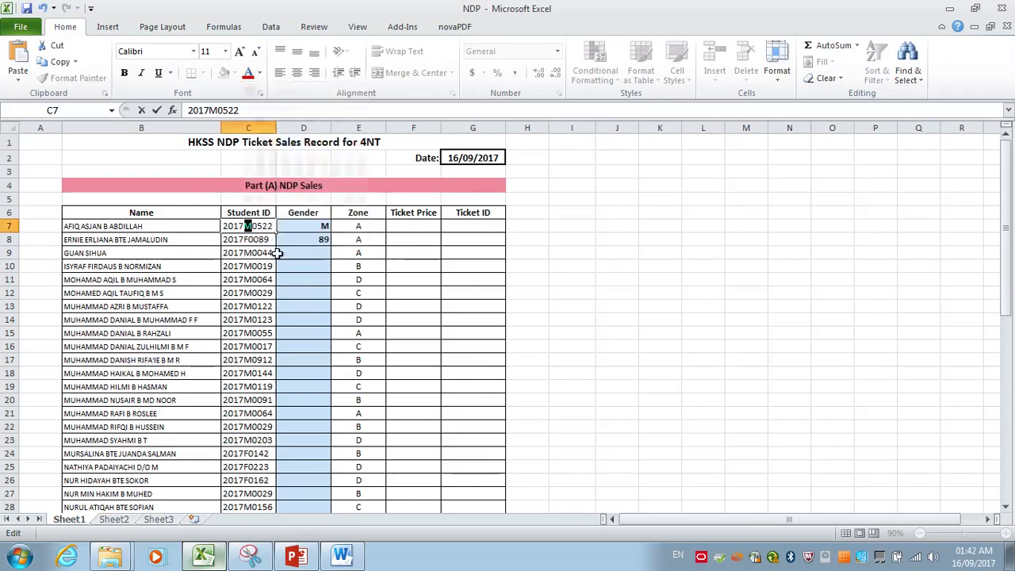
left_click(291, 237)
Fill the gender formula from D7 down to D35, overwriting the formula in D8
left_click(322, 227)
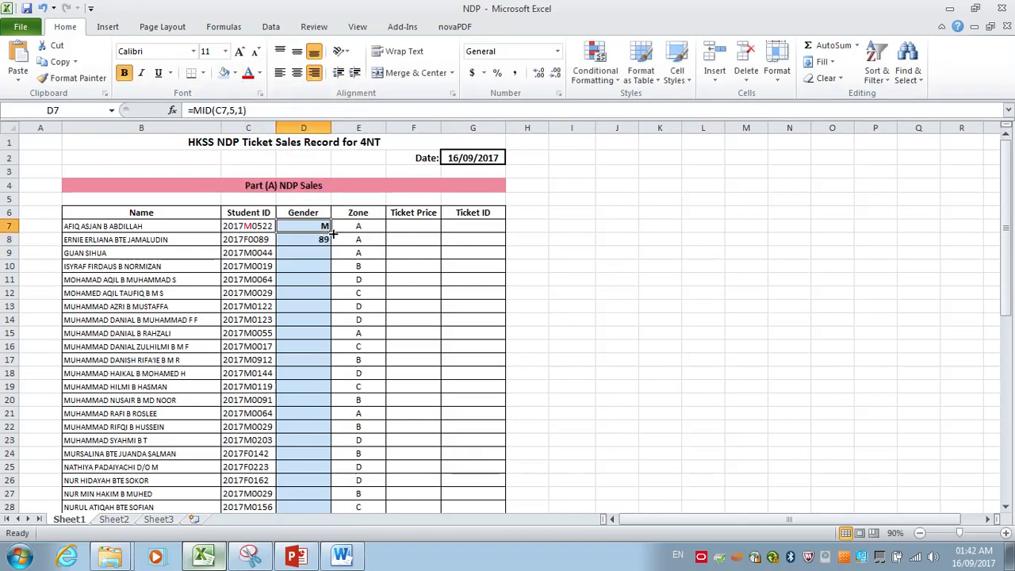
left_click_drag(330, 233, 321, 456)
scroll(345, 369, "up", 4)
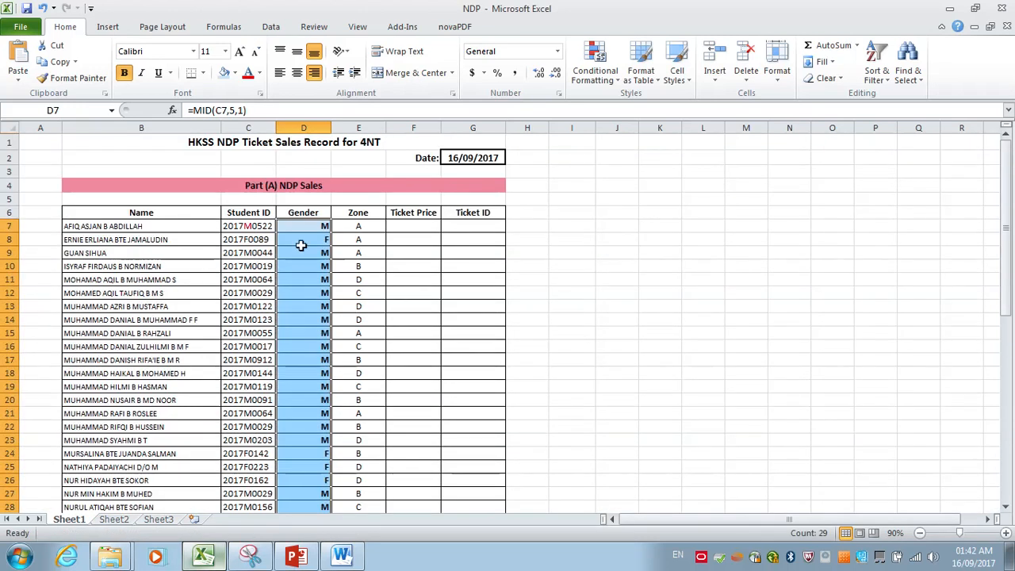
scroll(324, 295, "down", 2)
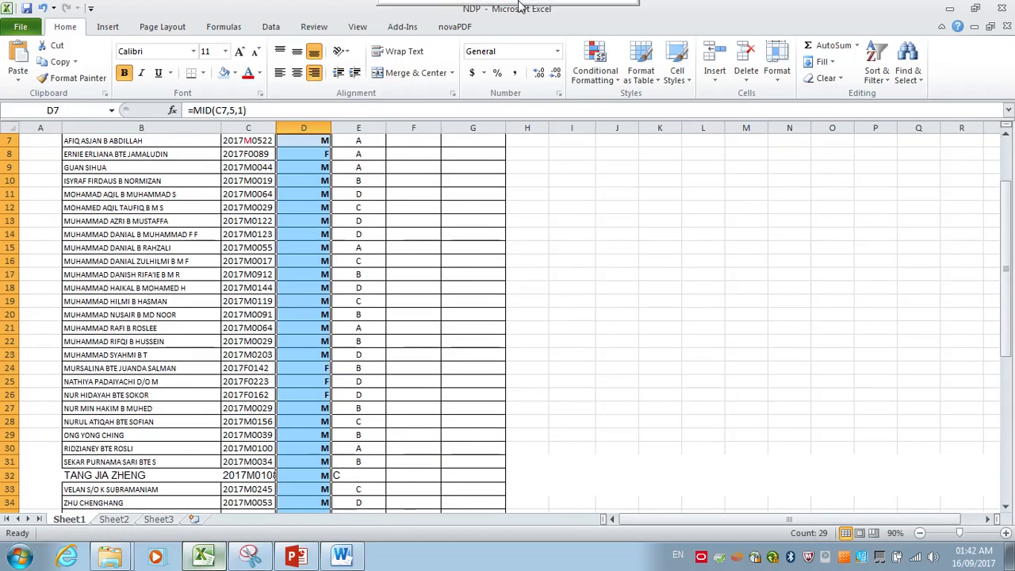